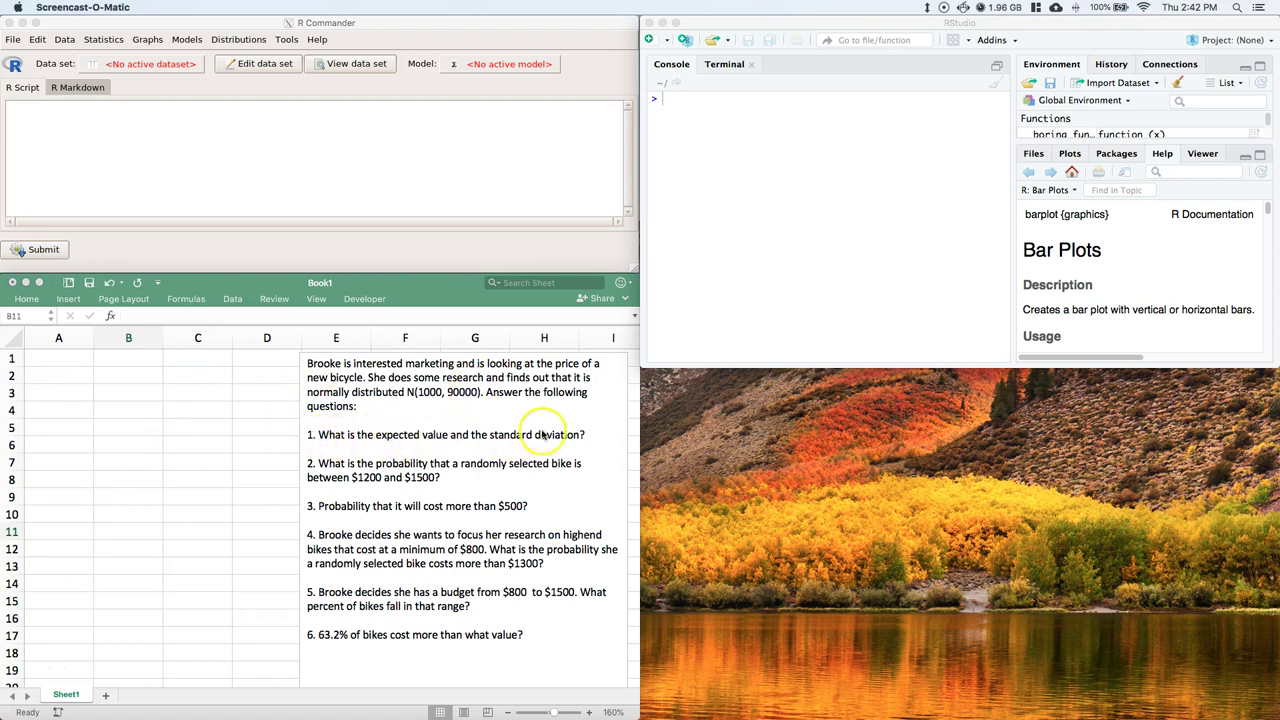
- Enter the labels E(X)= in cell A2 and SD(X)= in cell A3 of the Excel sheet
left_click(30, 372)
left_click(55, 376)
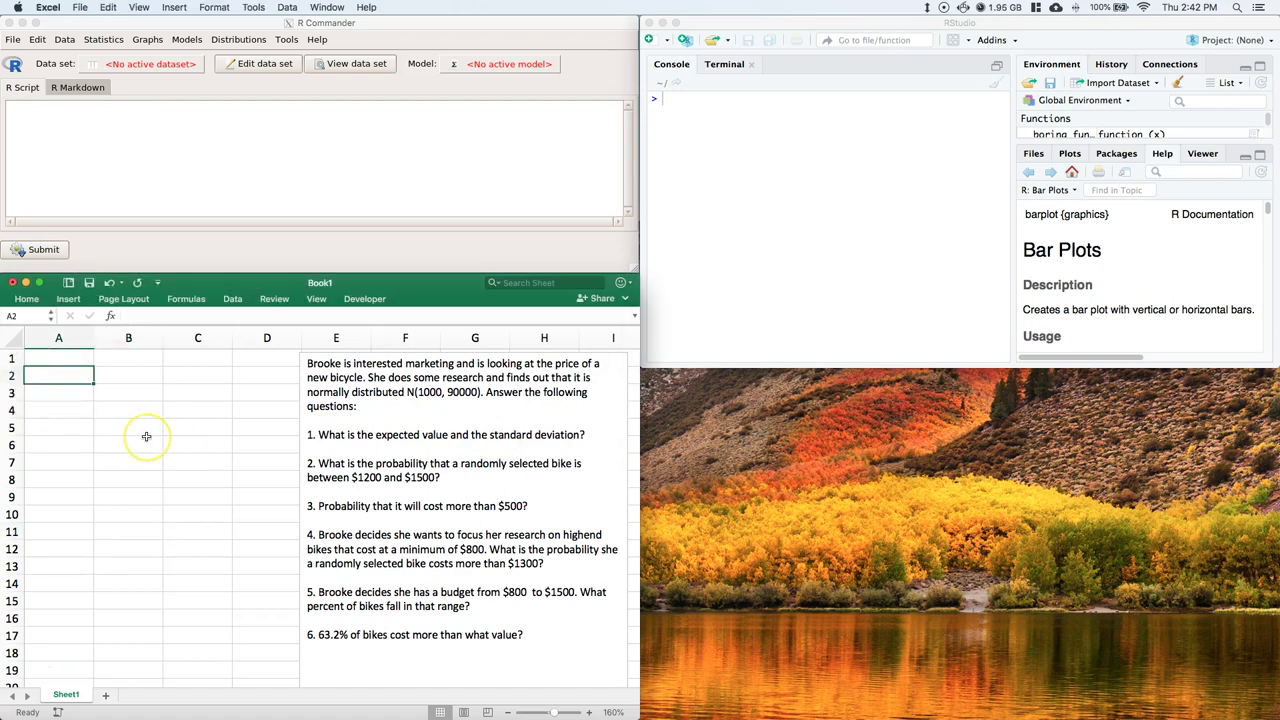
type("E(")
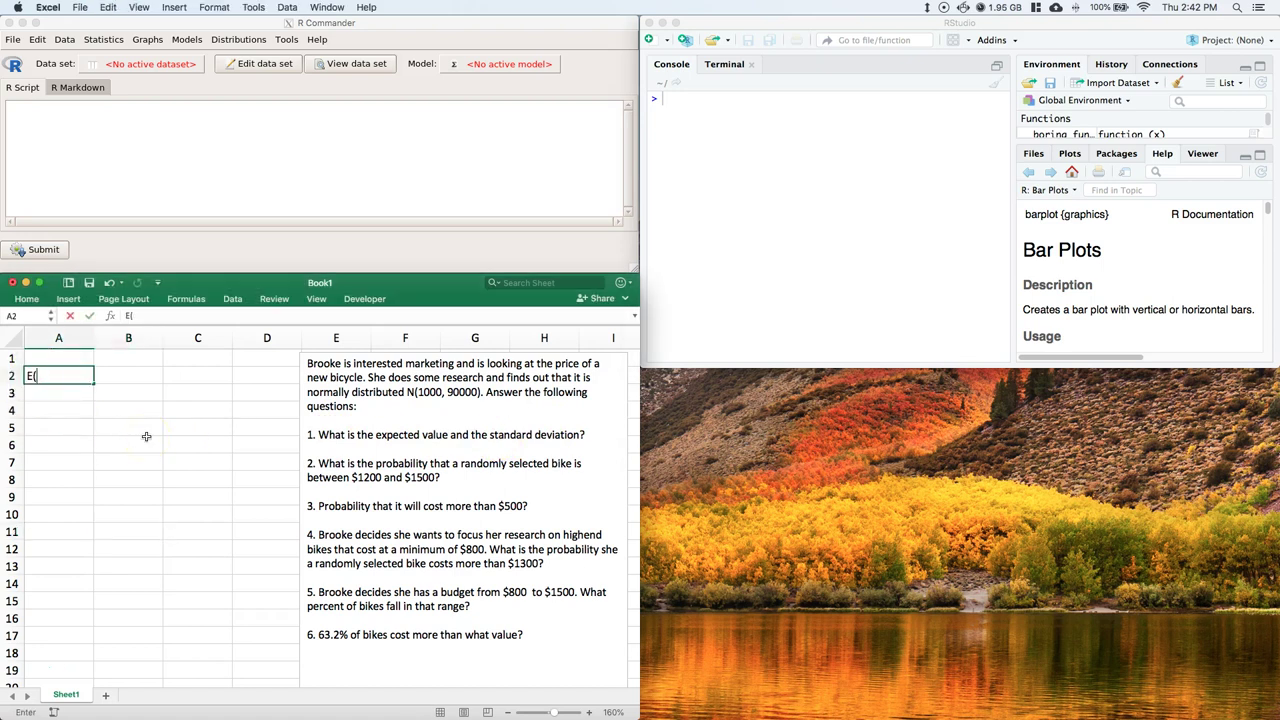
type("X)=")
key("Return")
type("SD(X)")
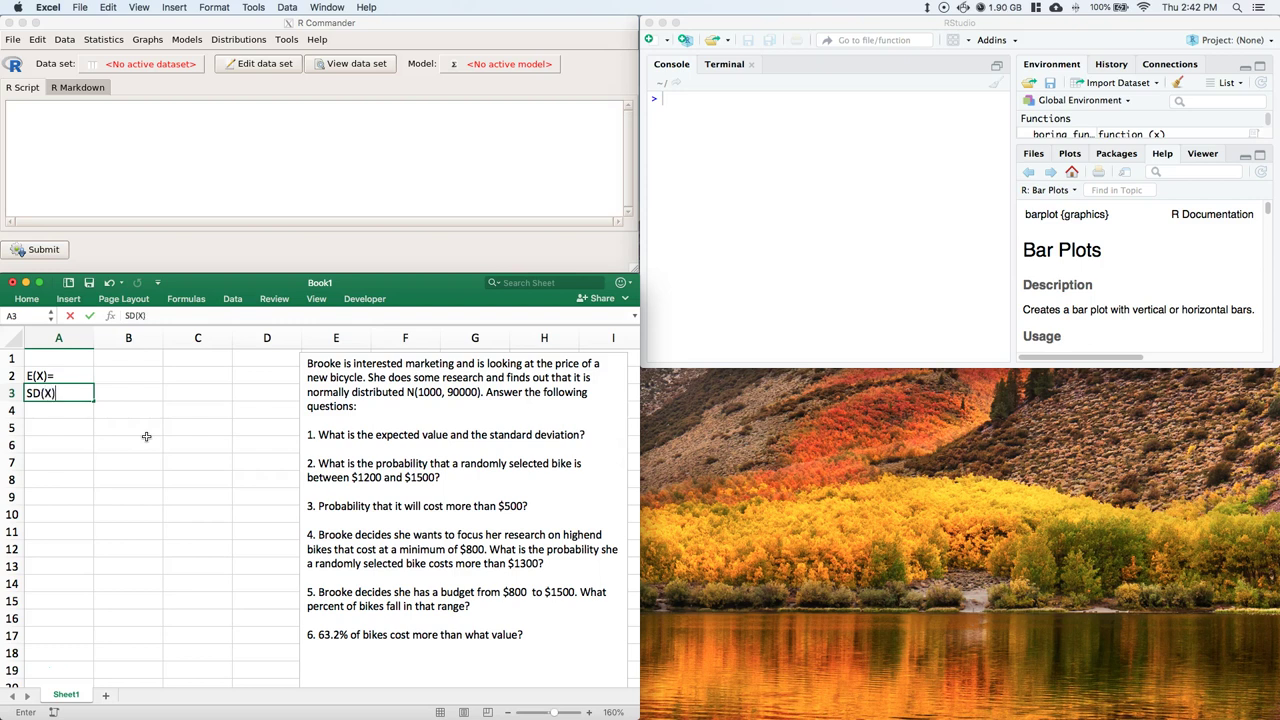
type("=")
- Label cell A1 with the normal distribution notation N(u,var)
left_click(52, 358)
type("N(")
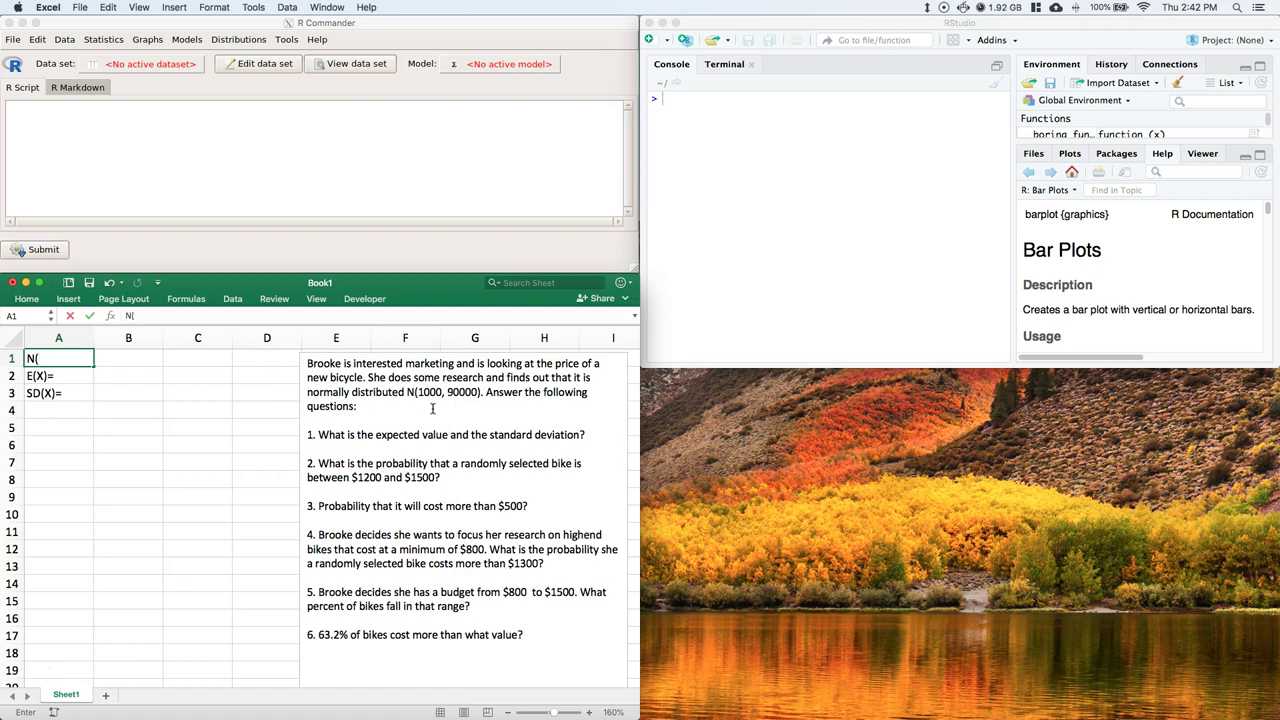
type("u,va")
key("BackSpace")
key("BackSpace")
type("var")
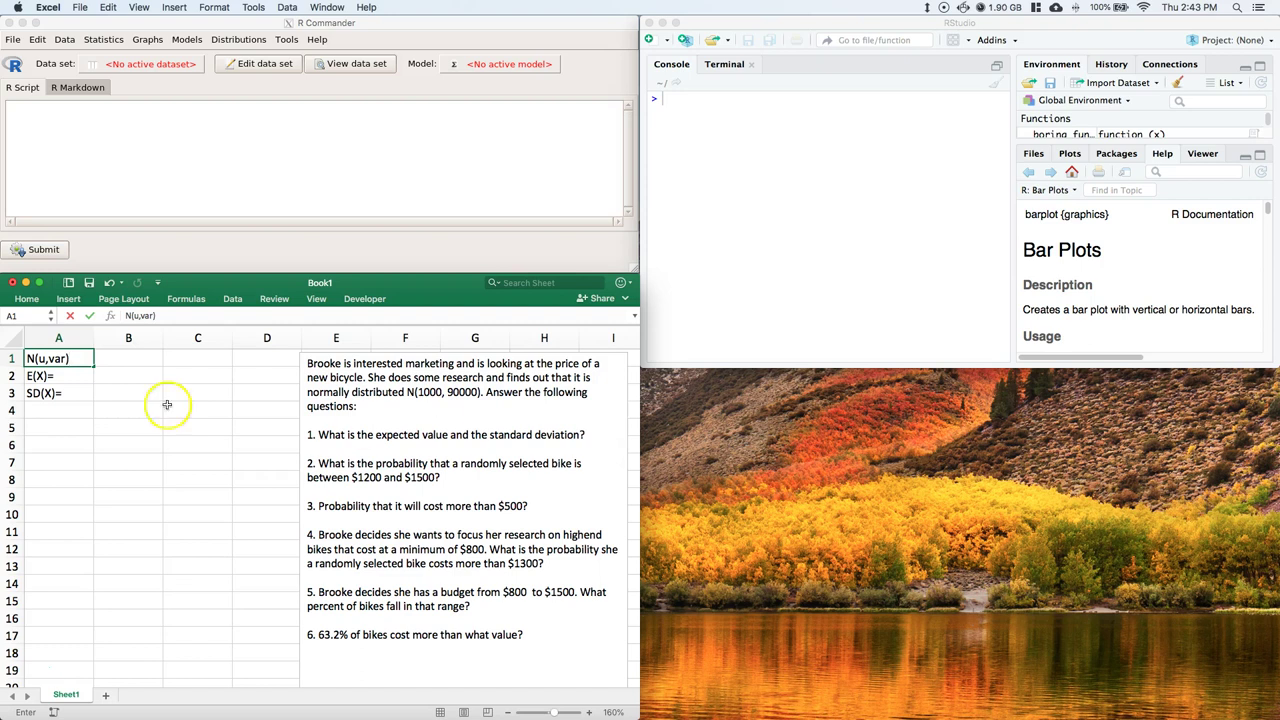
- Enter 1000 as the expected value in B2 and the standard deviation formula =sqrt(90000) in B3
left_click(137, 372)
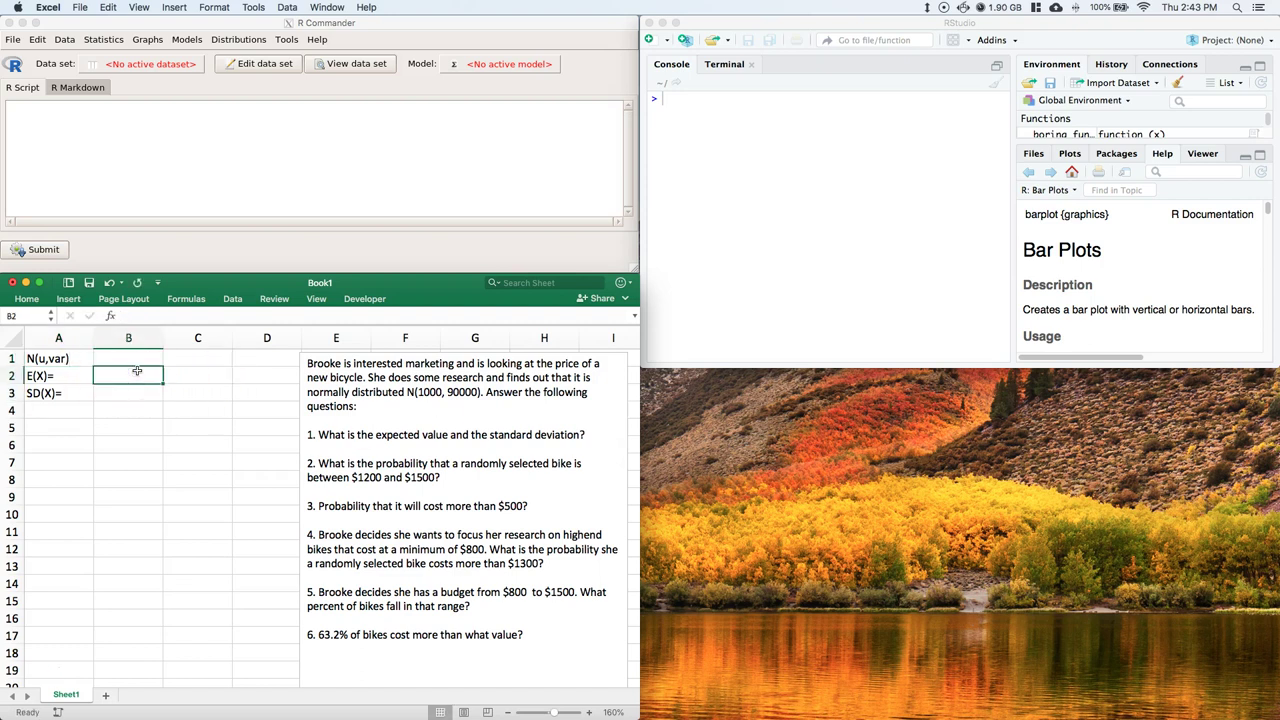
type("1000")
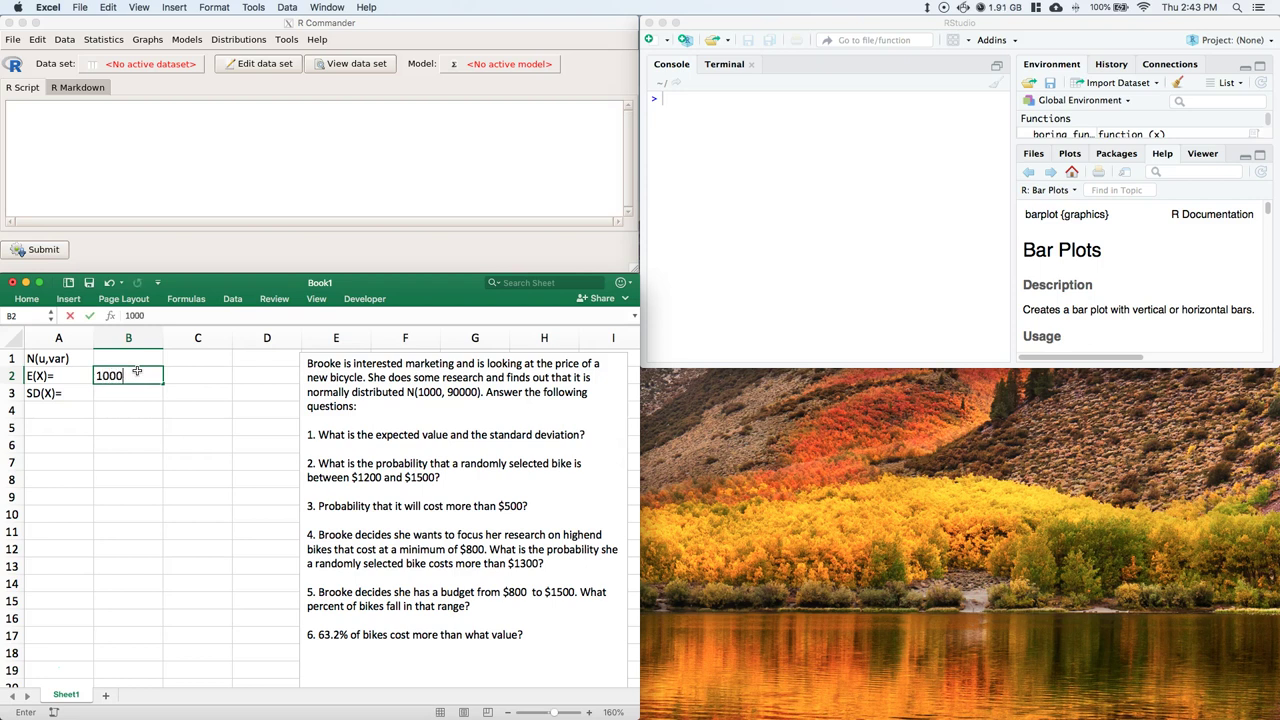
left_click(116, 392)
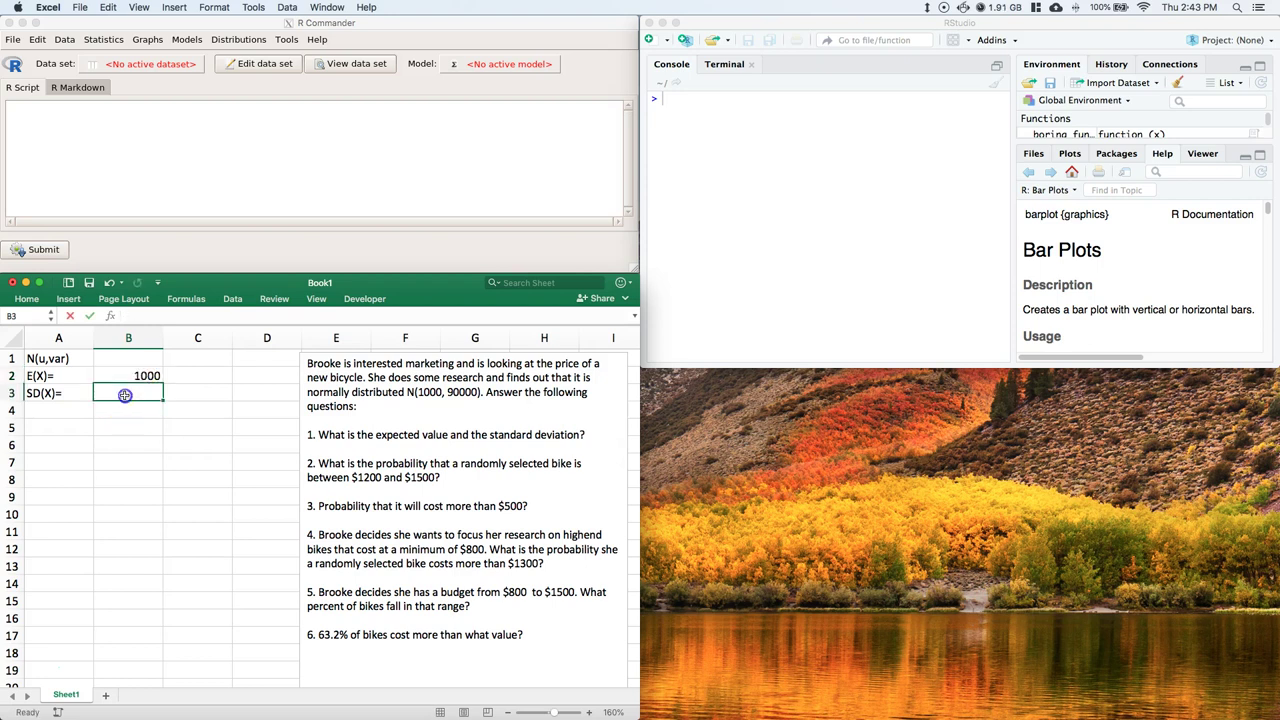
type("=sqrt(90")
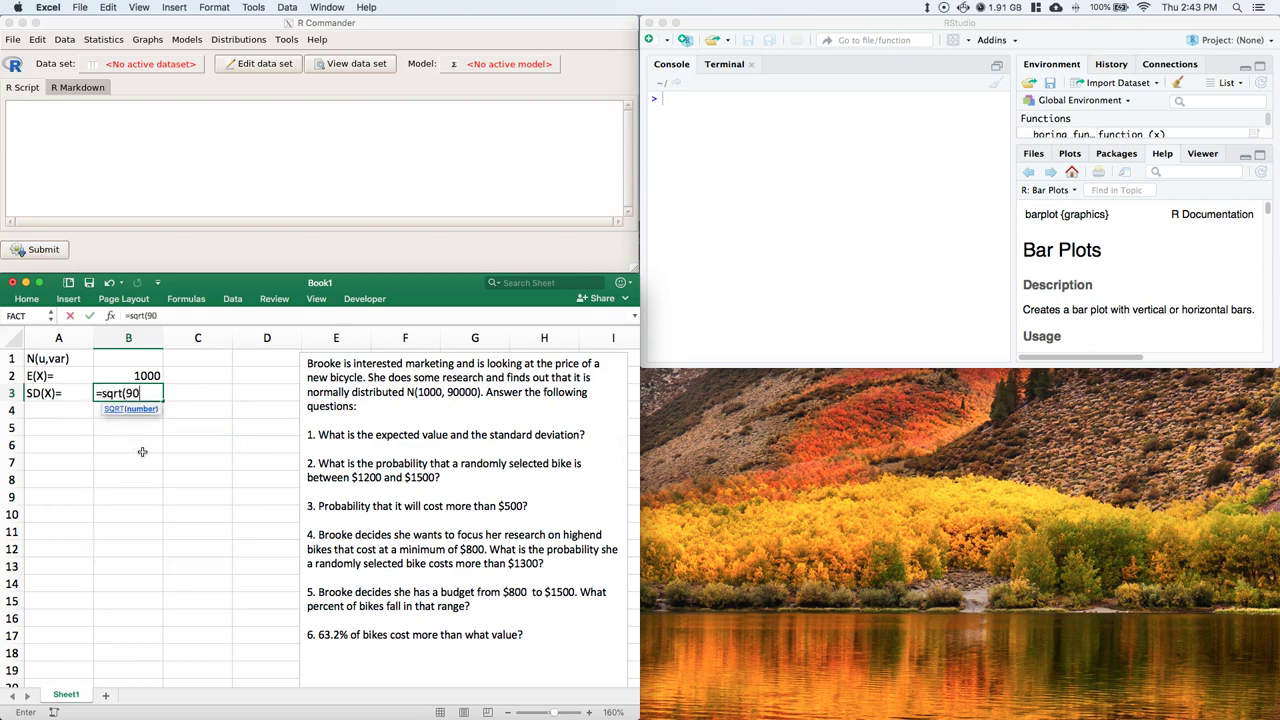
type("000)")
key("Return")
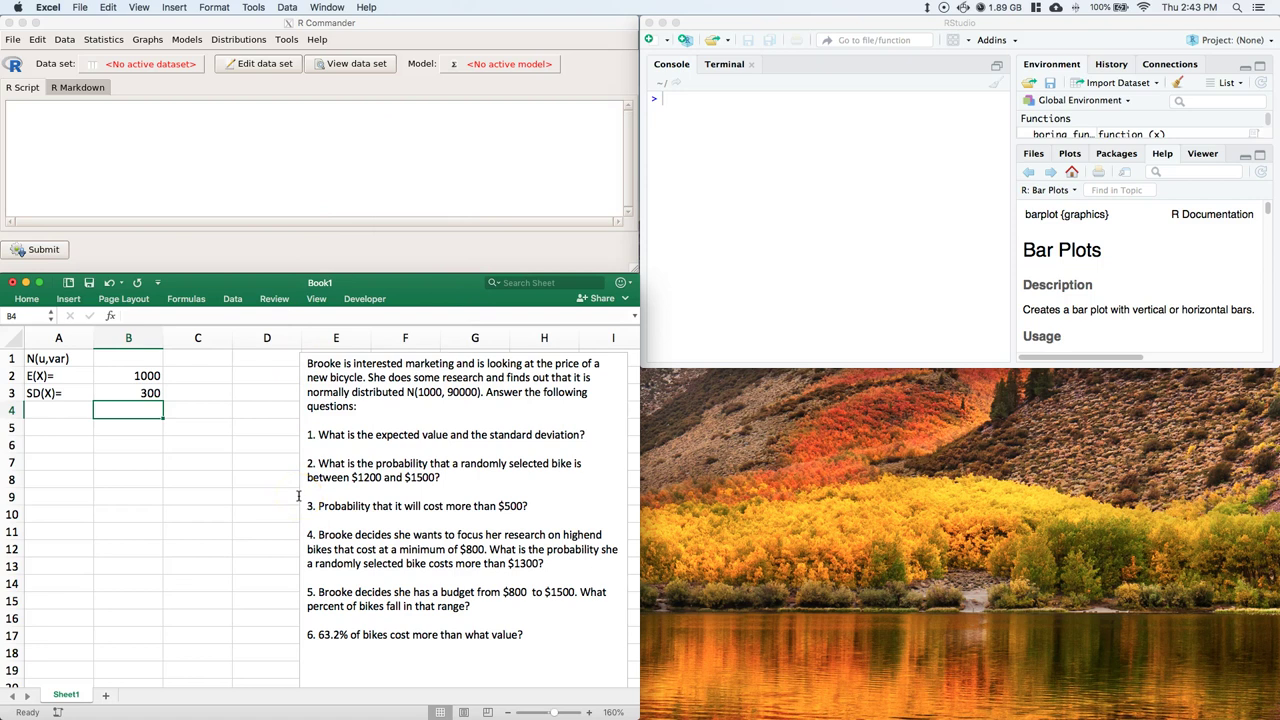
- In R Commander, plot the density function of a normal distribution with mean 1000 and standard deviation 300
left_click(287, 195)
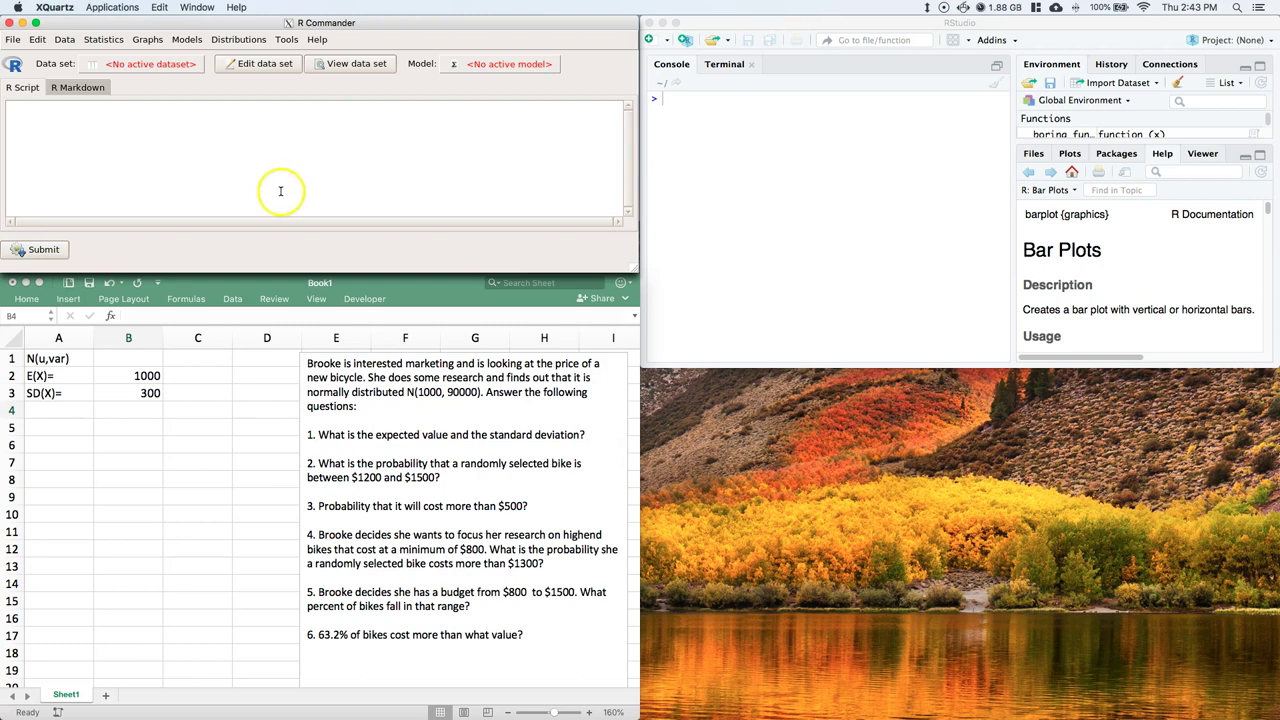
left_click(238, 39)
left_click(259, 71)
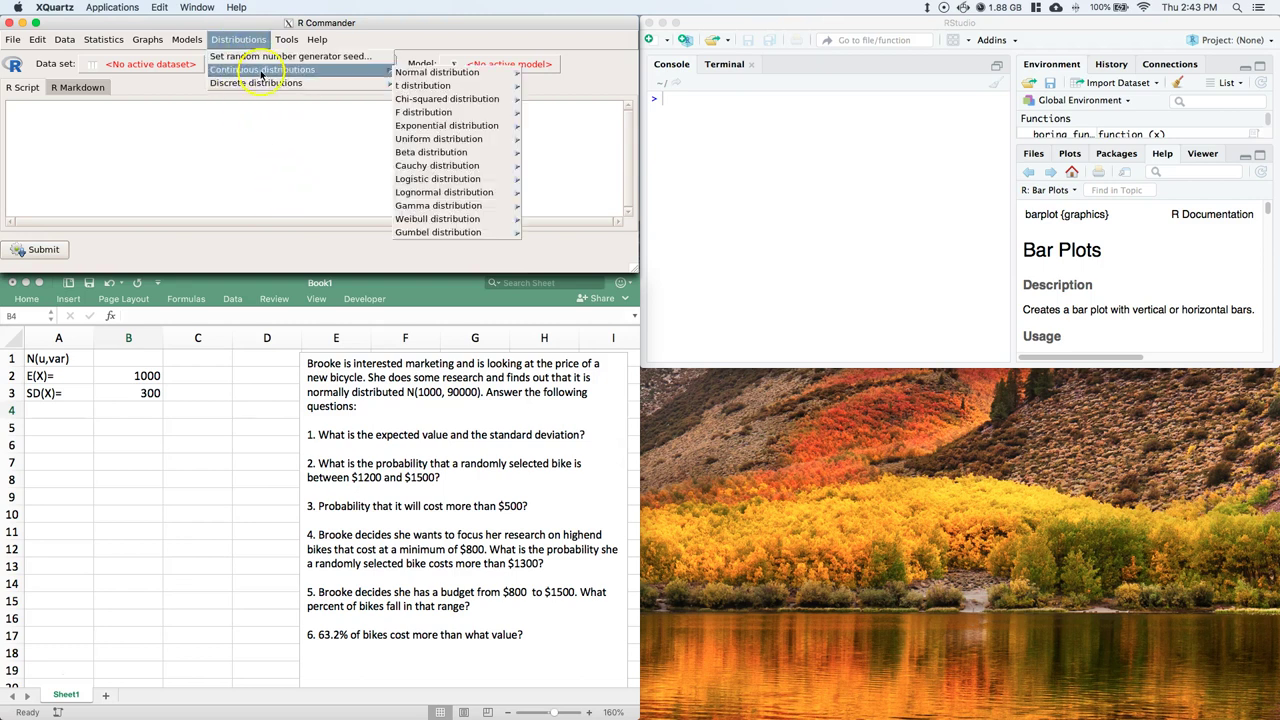
mouse_move(452, 72)
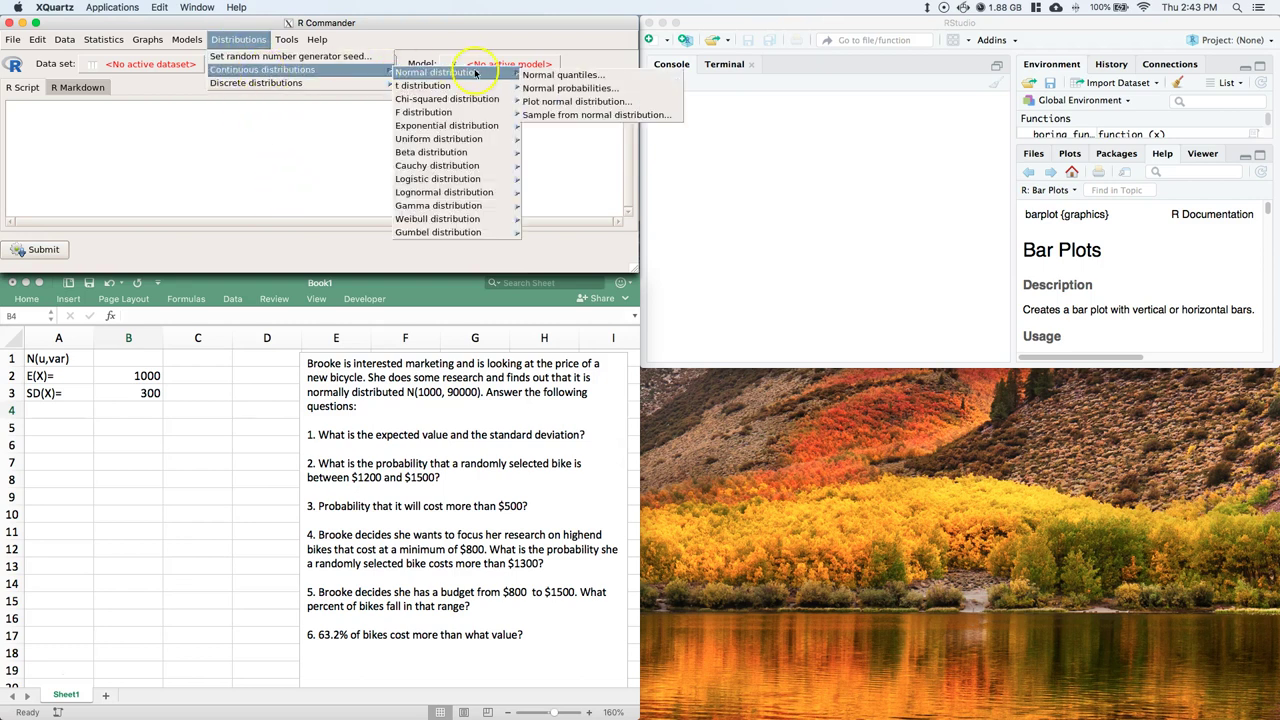
left_click(555, 104)
left_click_drag(198, 64, 836, 92)
left_click(755, 113)
type("100")
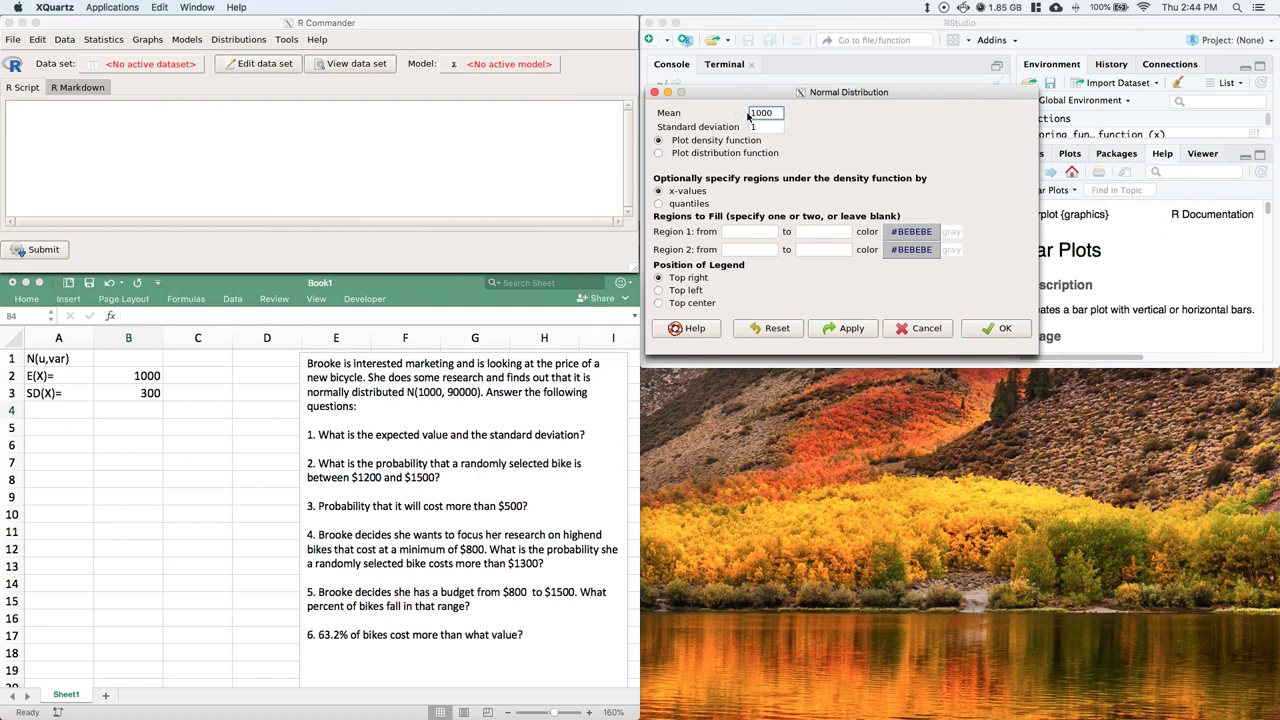
type("0")
left_click(763, 127)
key("BackSpace")
left_click(752, 146)
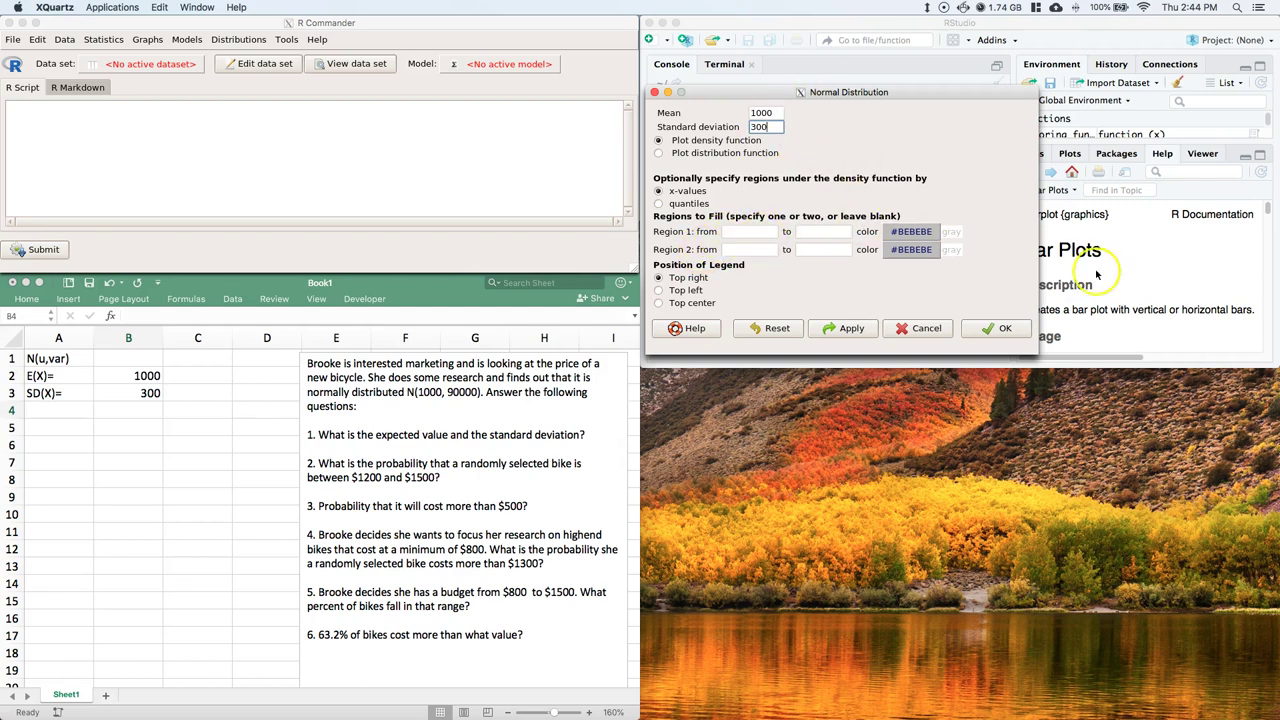
left_click(991, 330)
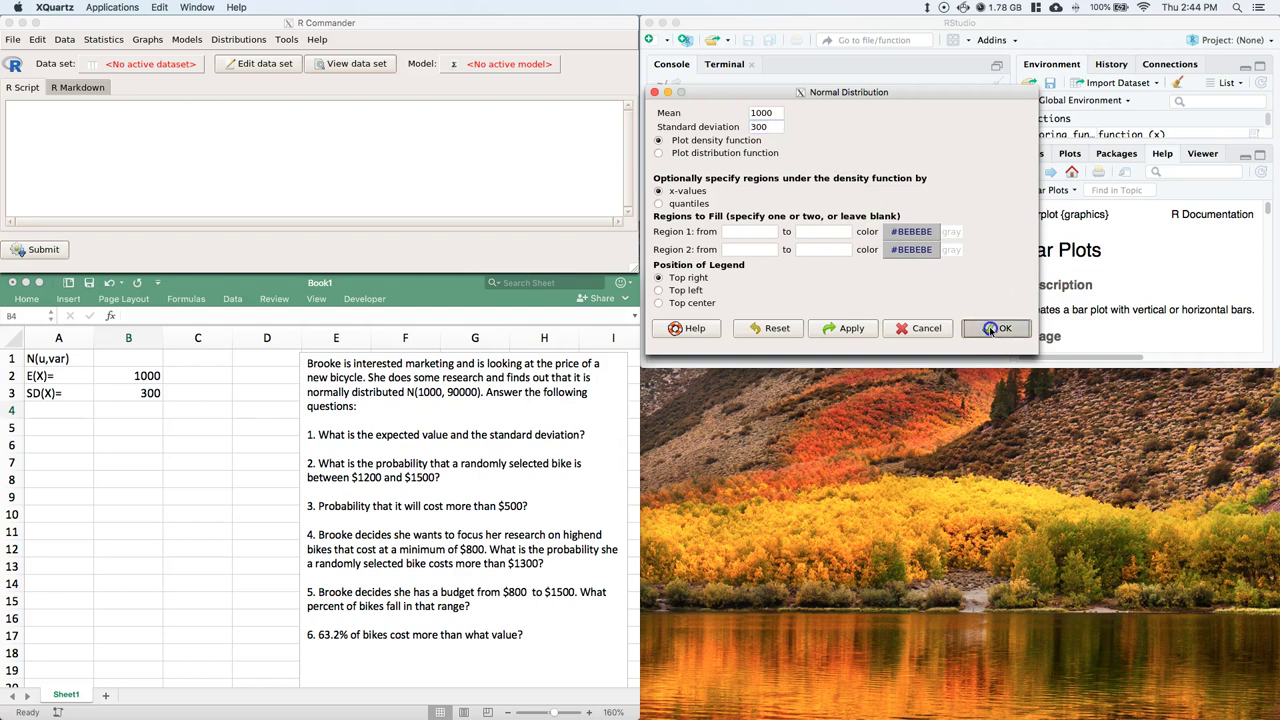
- Resize the plot window and place it in the lower-right quarter of the screen, directly beneath the RStudio window
left_click_drag(120, 262, 700, 273)
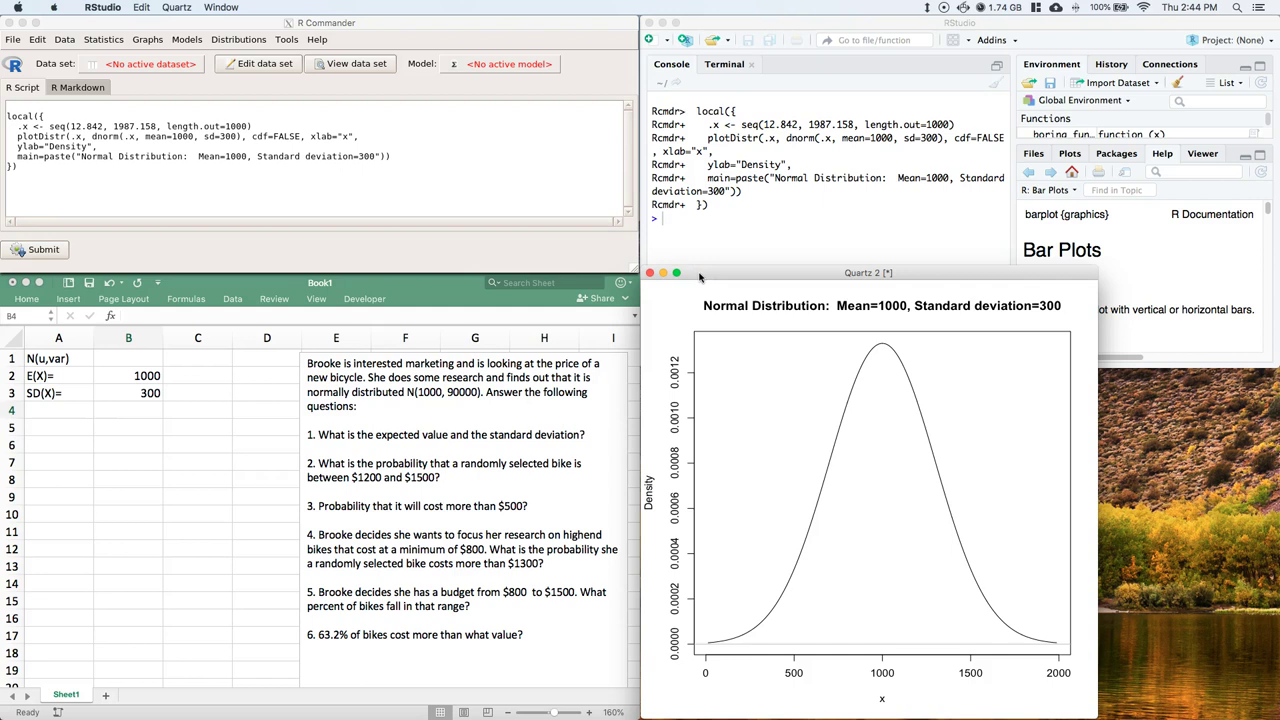
double_click(849, 277)
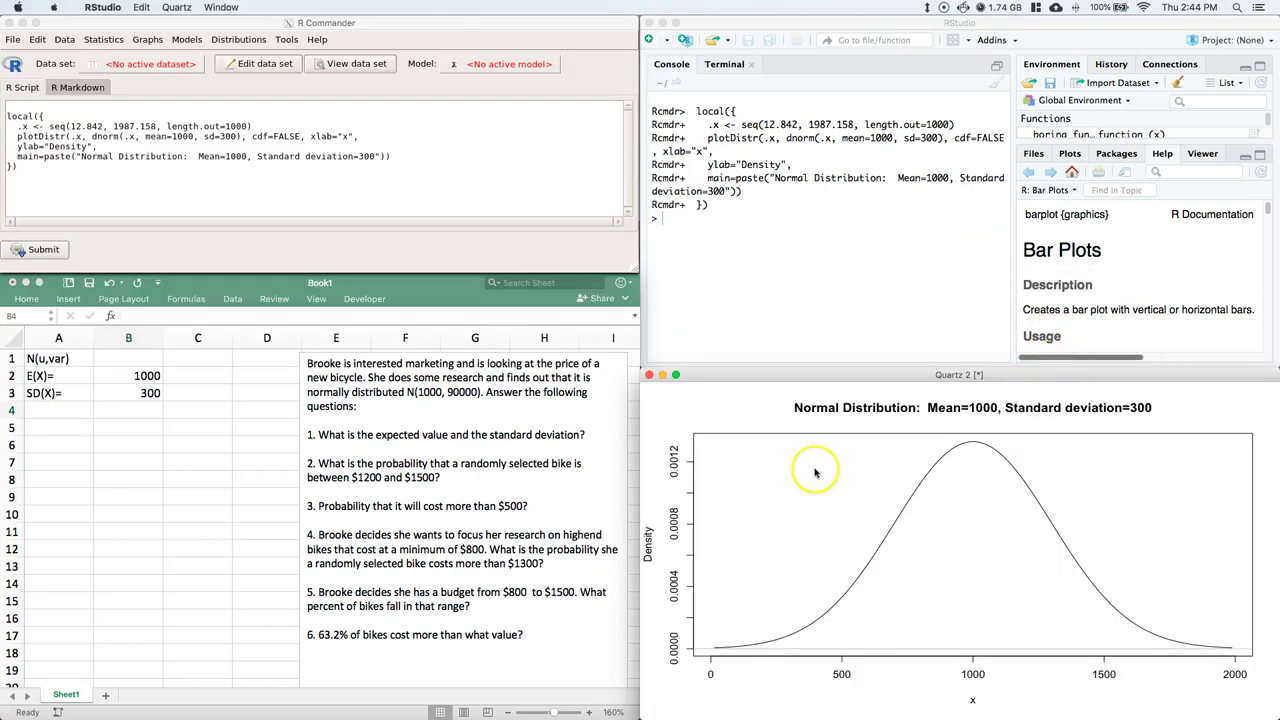
key("ctrl+alt+i")
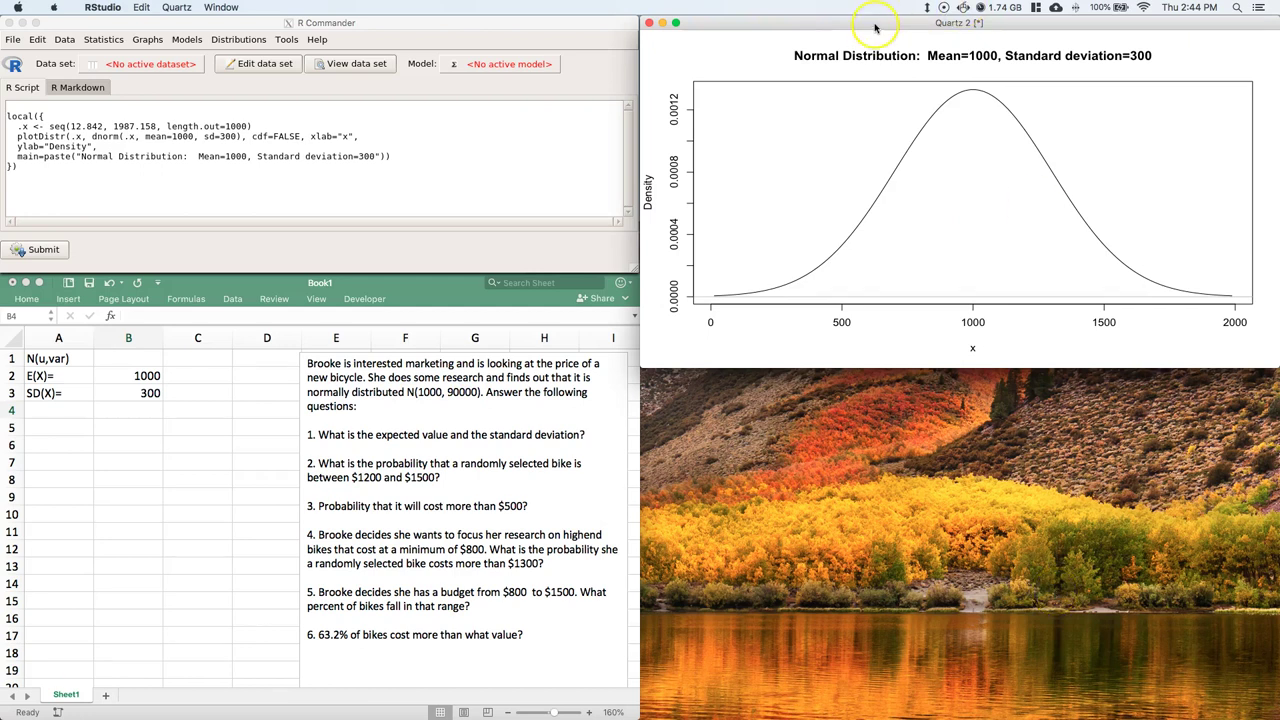
key("ctrl+alt+j")
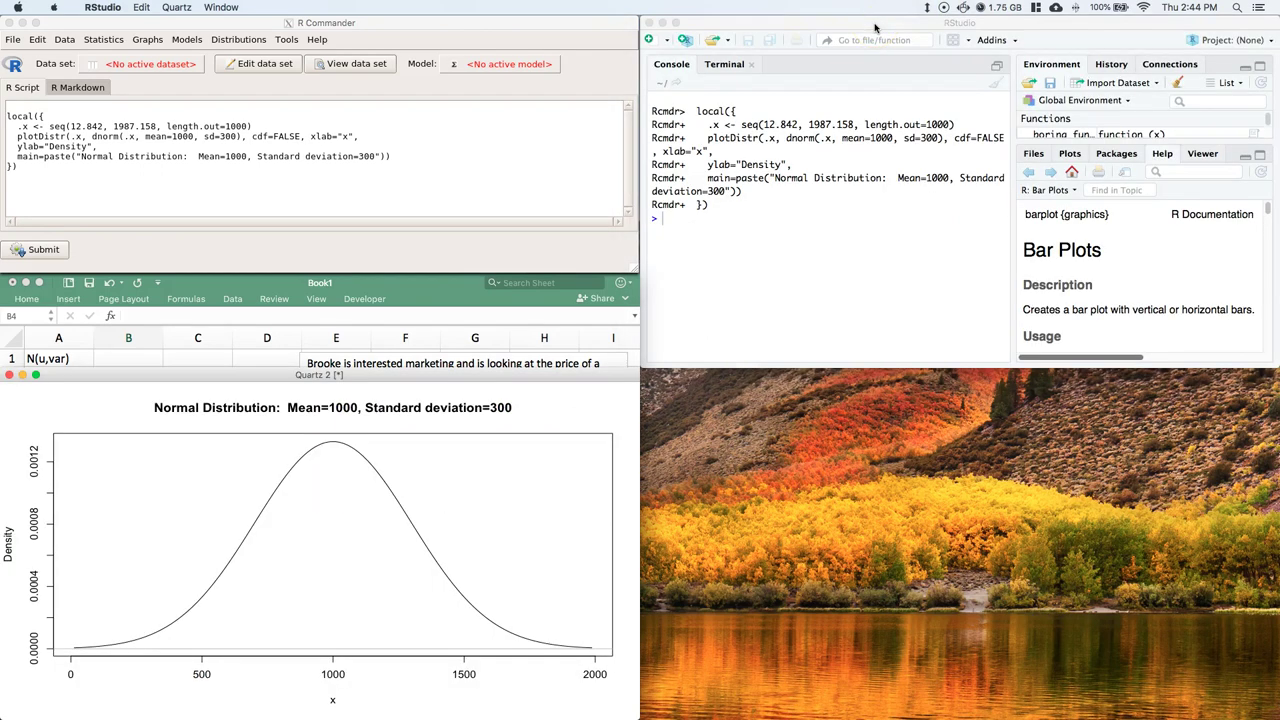
key("ctrl+alt+u")
left_click(875, 25)
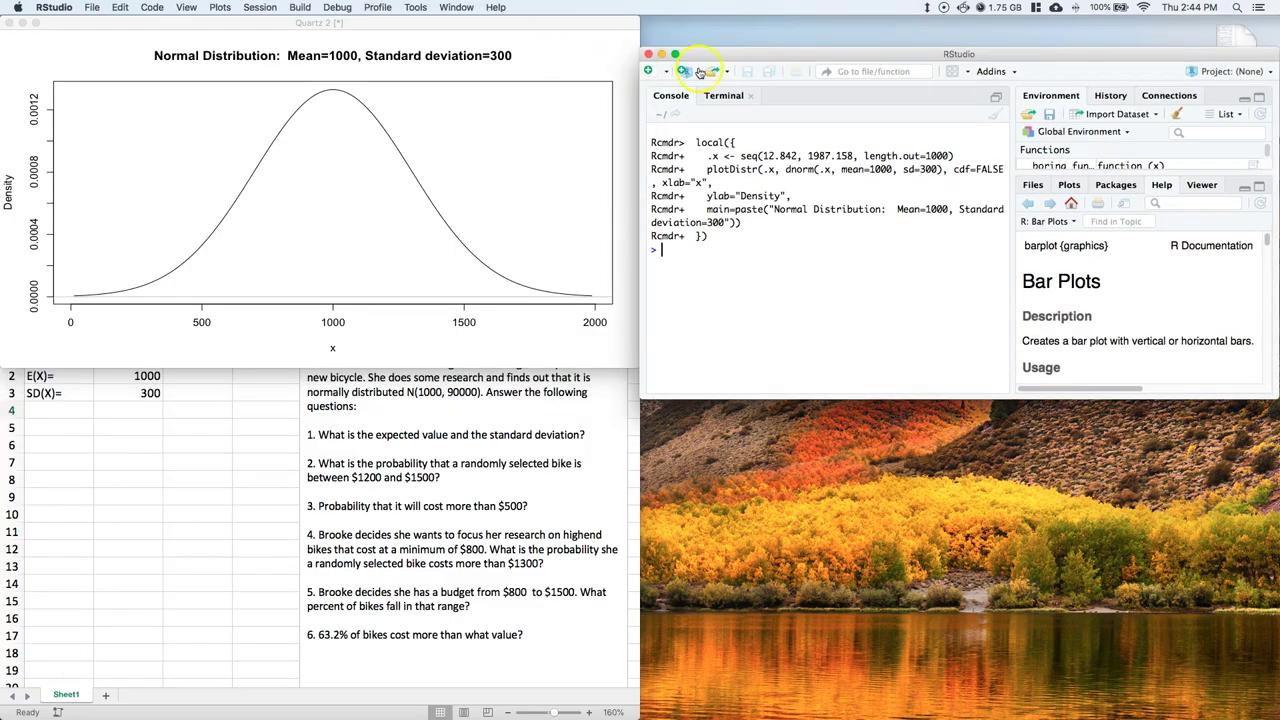
left_click_drag(738, 62, 740, 28)
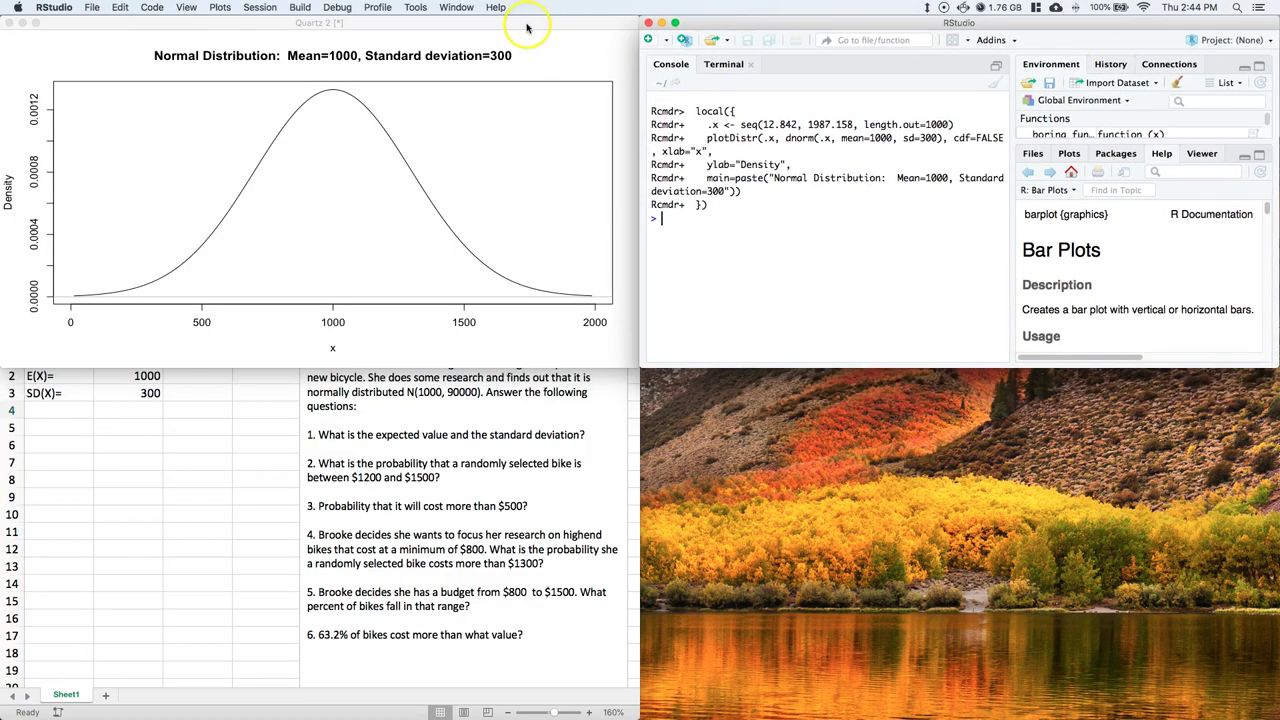
left_click_drag(510, 28, 1155, 378)
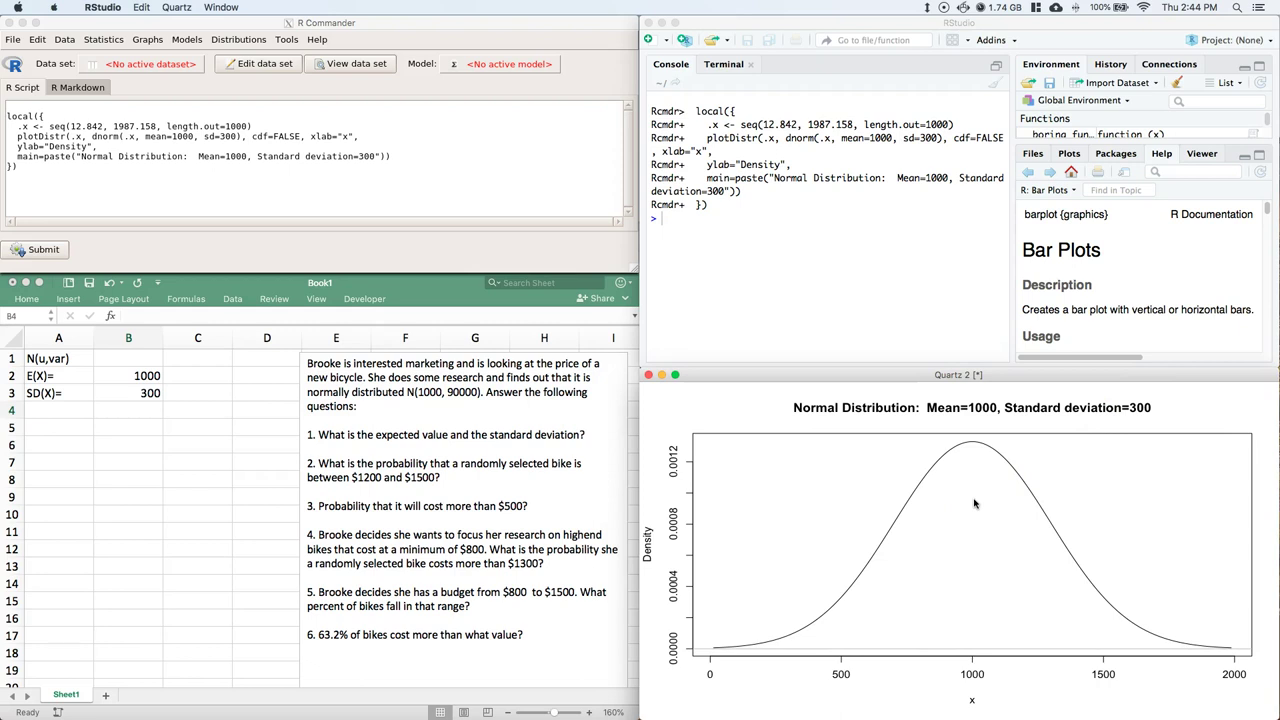
left_click(987, 603)
left_click(963, 431)
left_click(977, 545)
- Change the xlab text in the R Commander plot script to "Dollars"
left_click(335, 178)
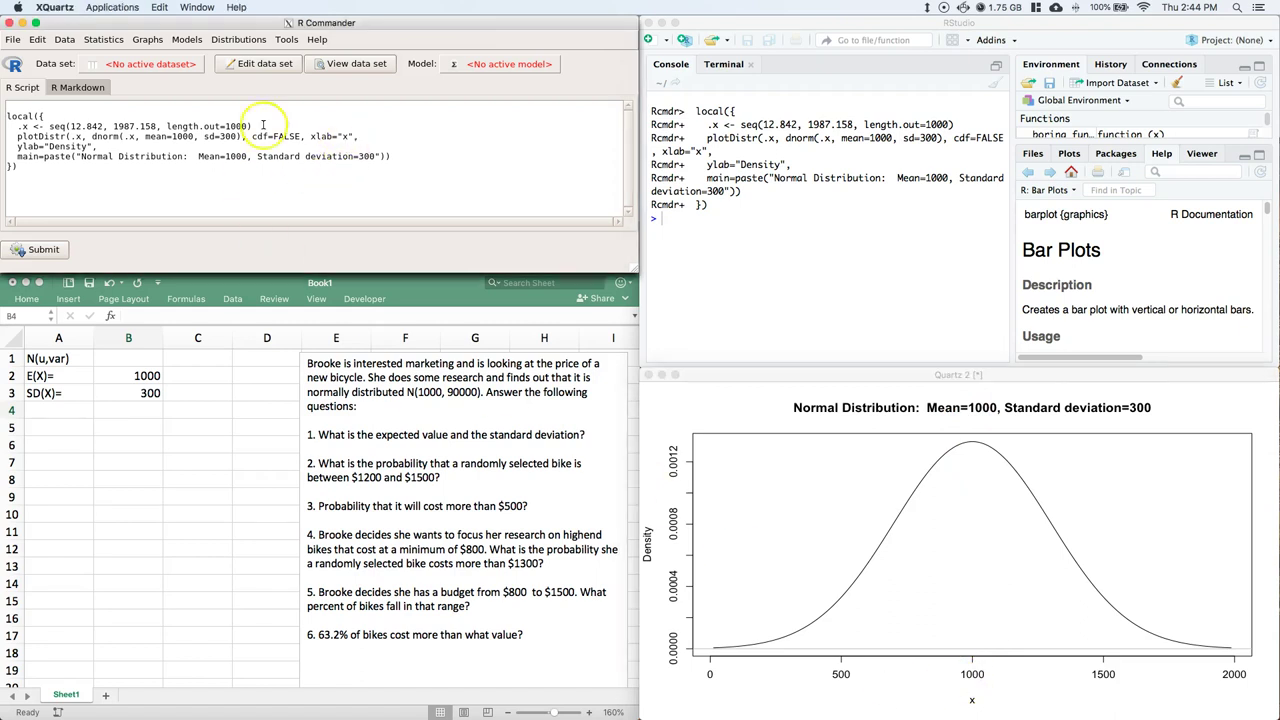
double_click(344, 136)
key("BackSpace")
type("Doll")
type("are")
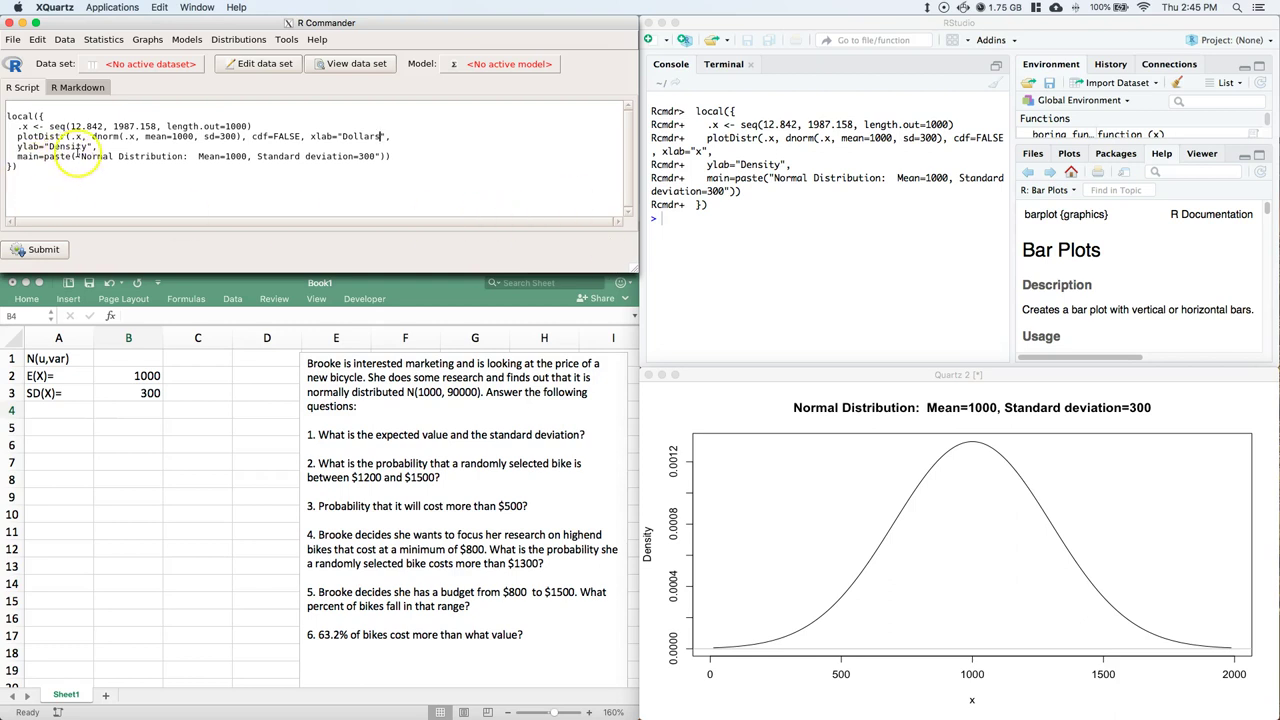
- Replace the main title in the script with "Price of New Bike" and run the whole plot block again
left_click_drag(78, 157, 377, 157)
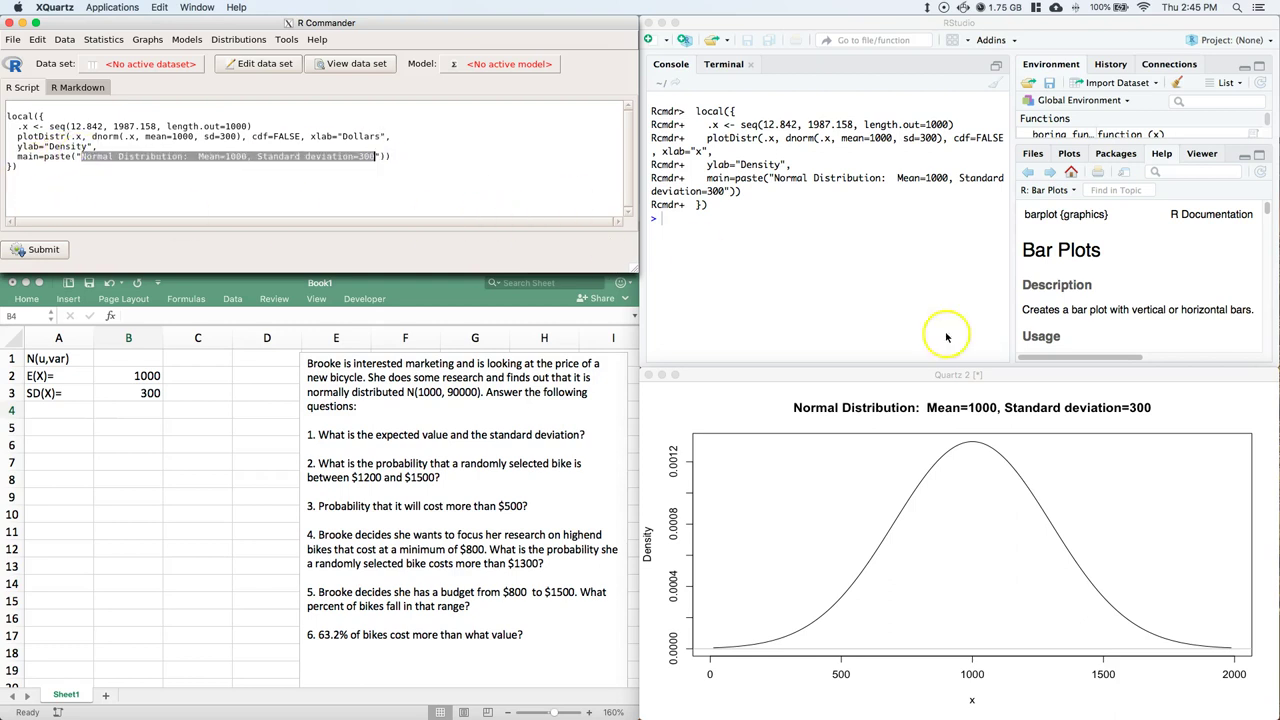
type("Price of ")
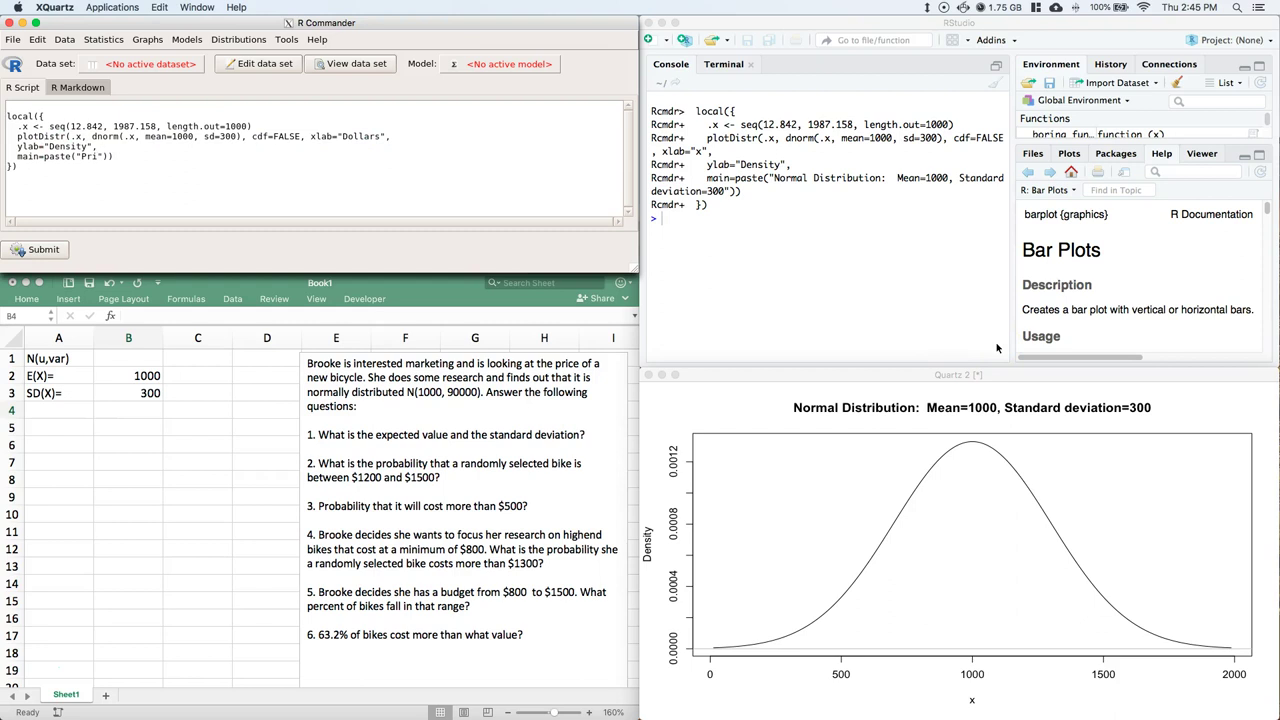
type("New Bike")
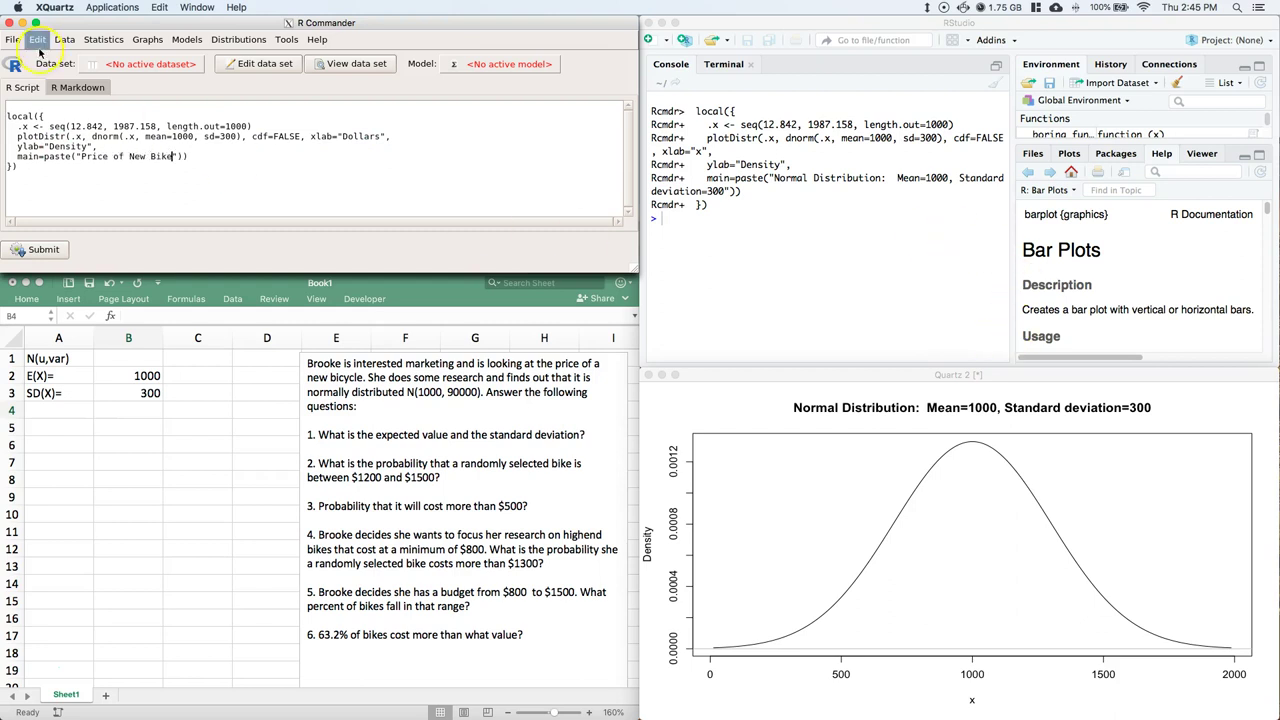
left_click_drag(17, 170, 6, 108)
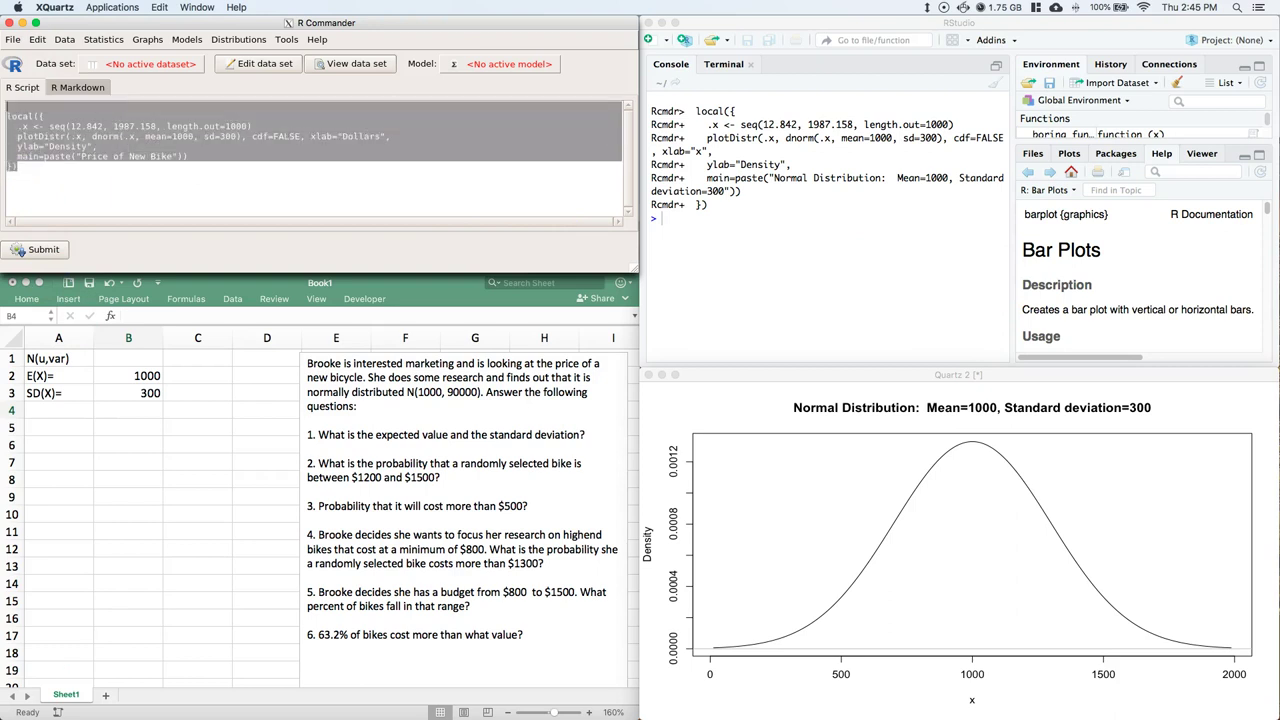
left_click(40, 250)
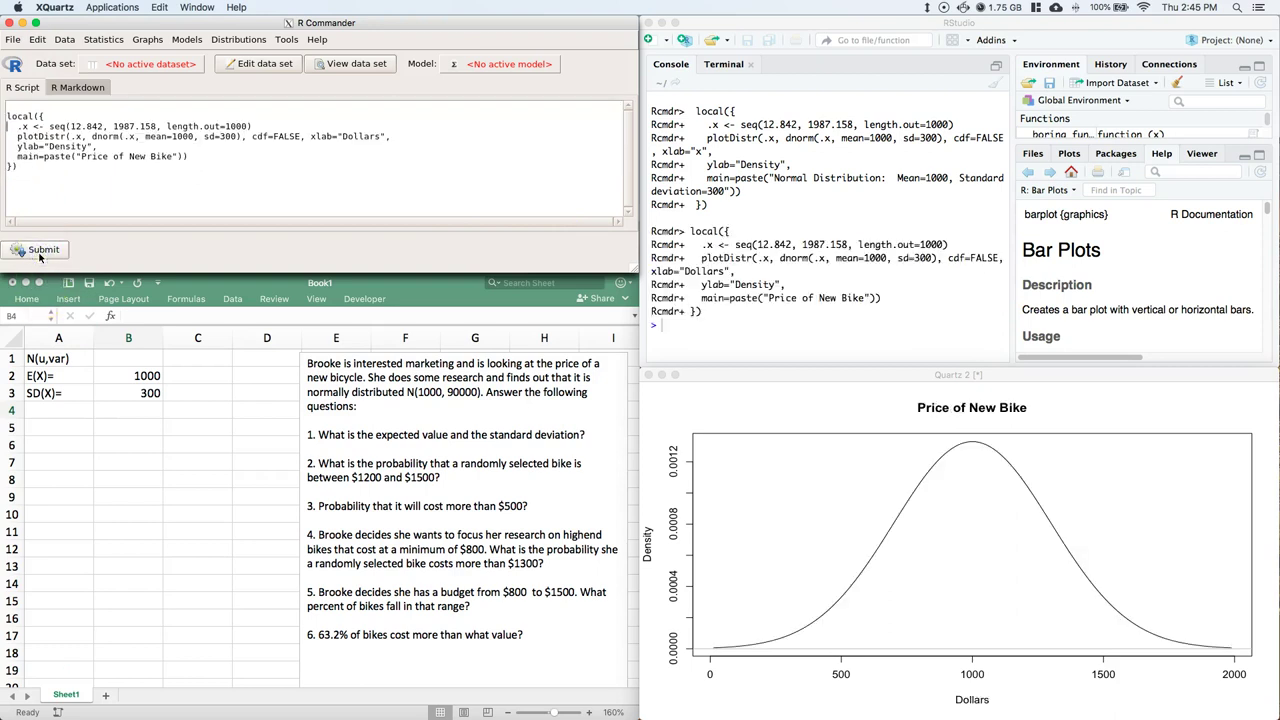
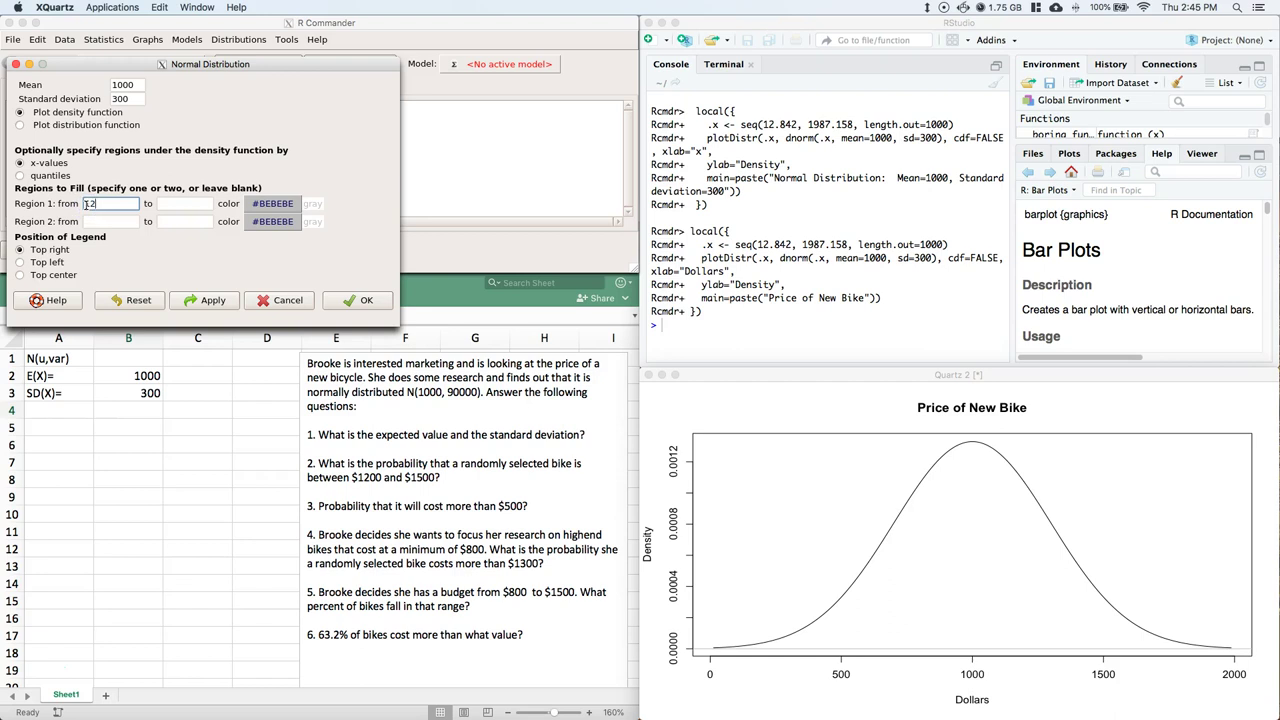
- Shade the x-value region from 1200 to 1500 under the density curve in red #BE3636 and generate the plot
left_click(193, 206)
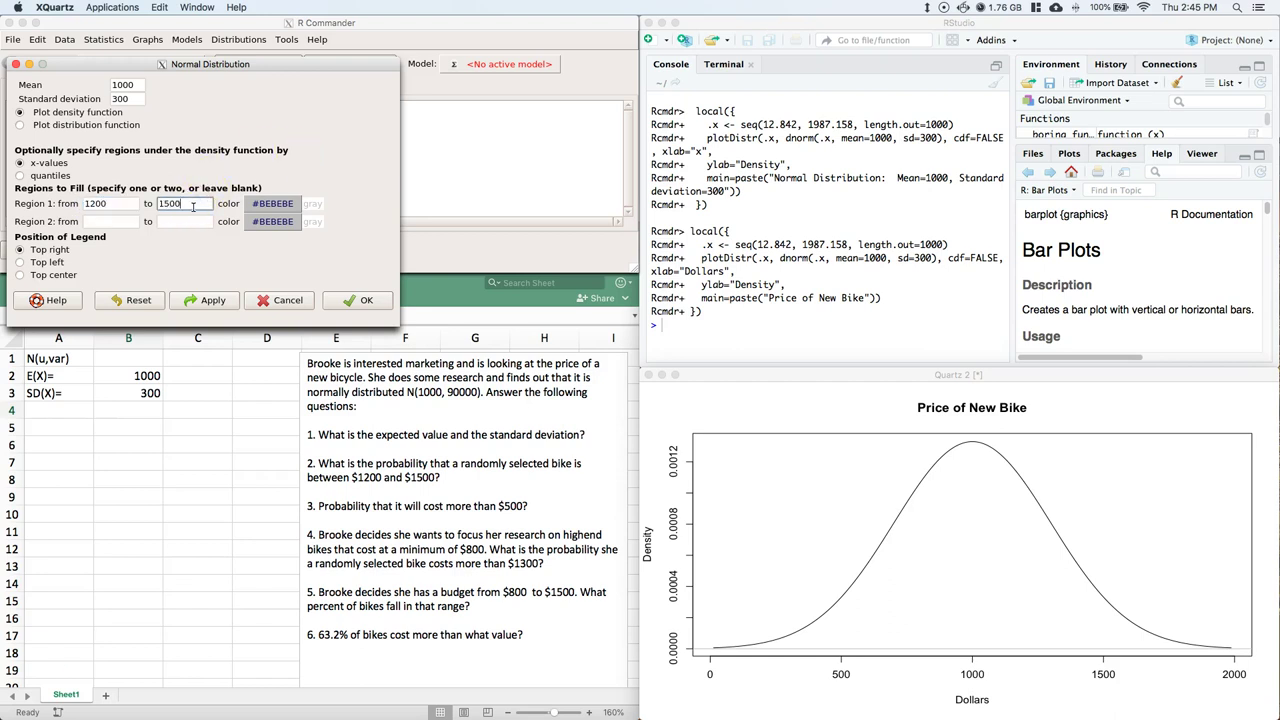
left_click(272, 204)
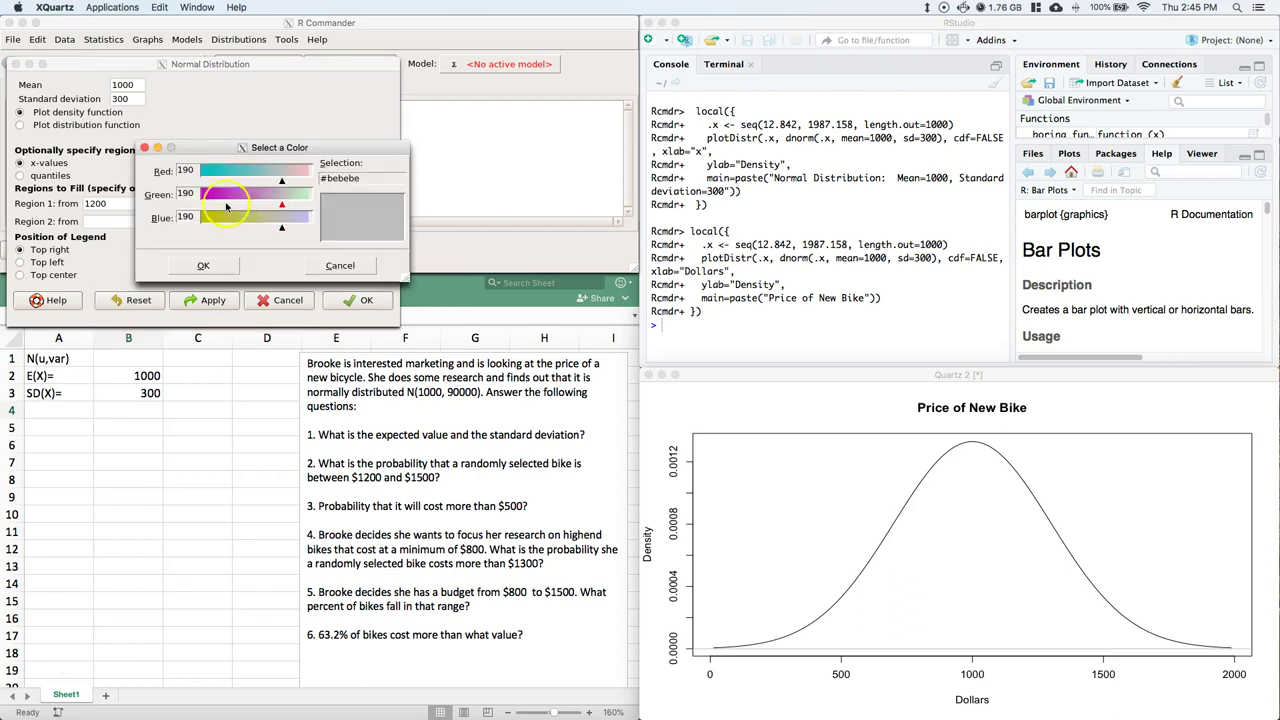
left_click(225, 205)
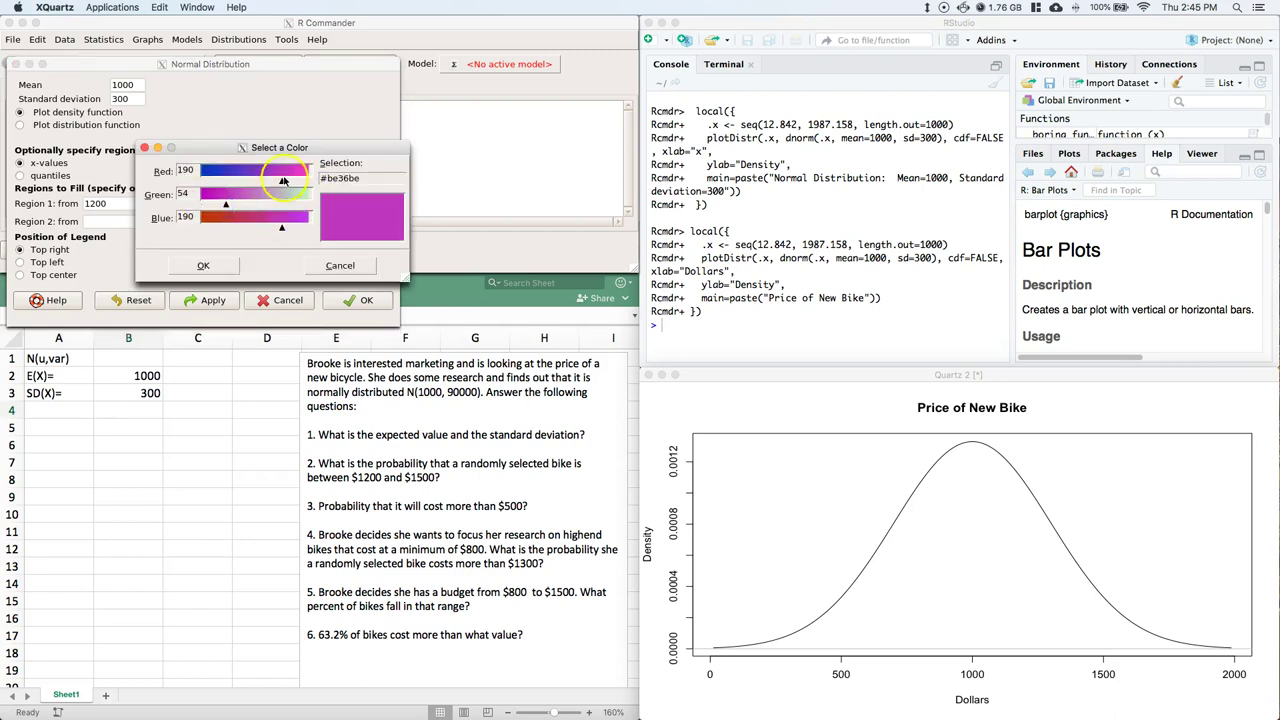
left_click(242, 217)
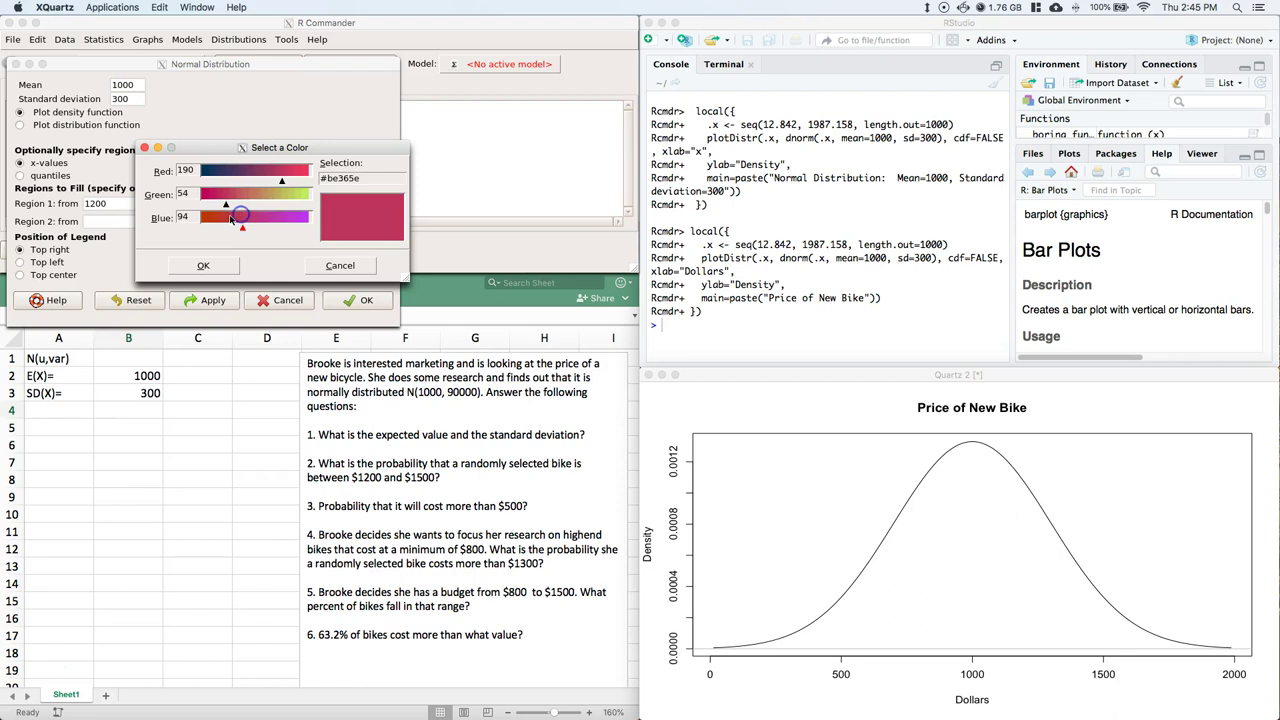
left_click(225, 218)
left_click(223, 268)
left_click(350, 301)
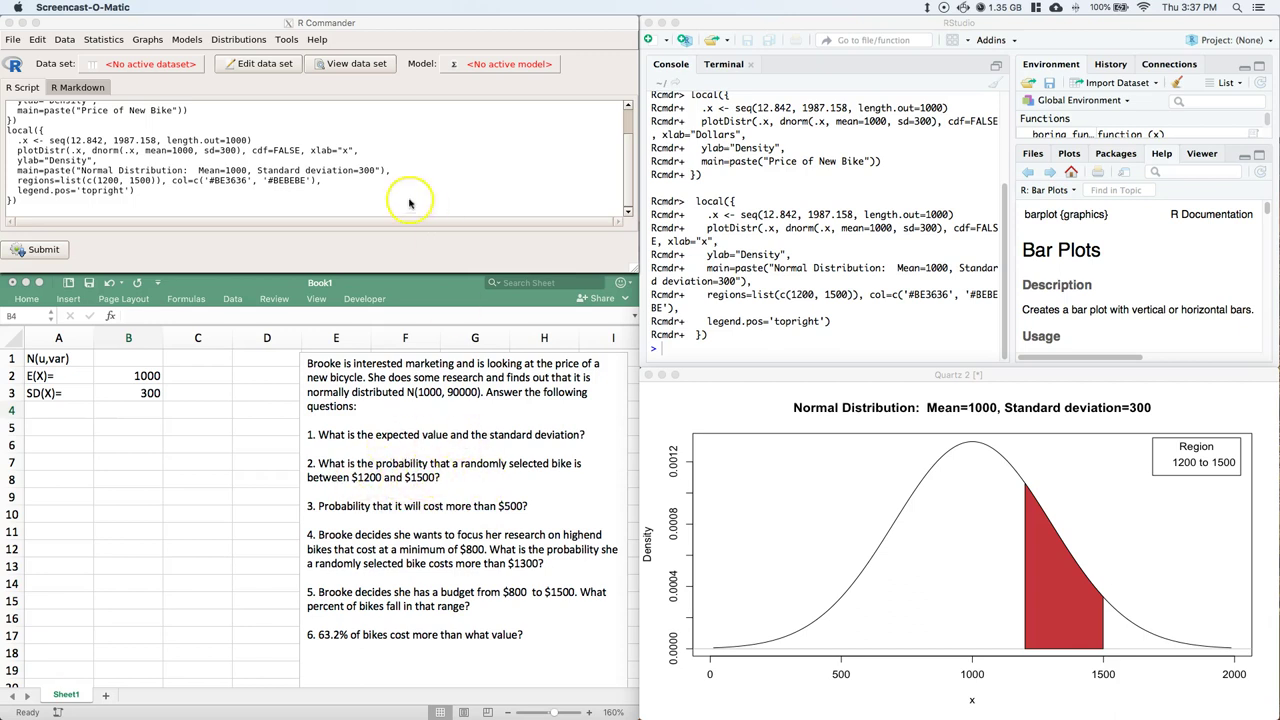
- Compute lower-tail normal probabilities for the values 1200 and 1500 with mean 1000 and standard deviation 300
left_click(246, 42)
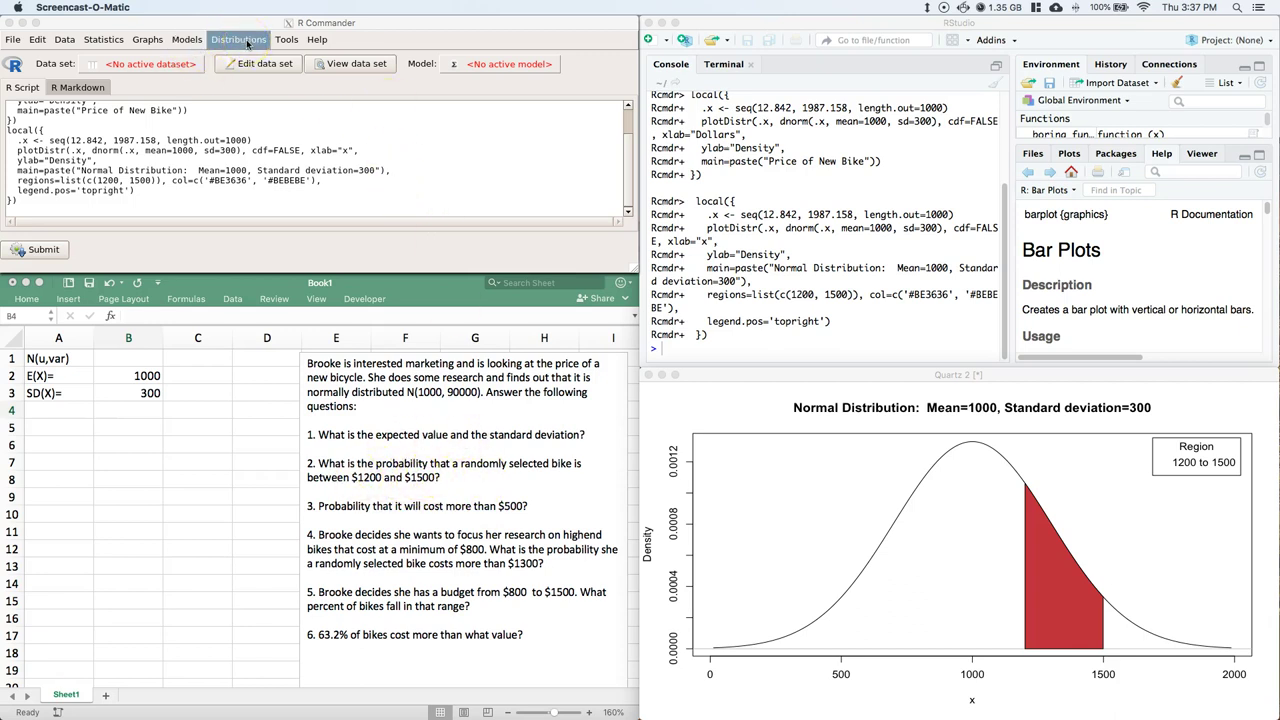
mouse_move(262, 70)
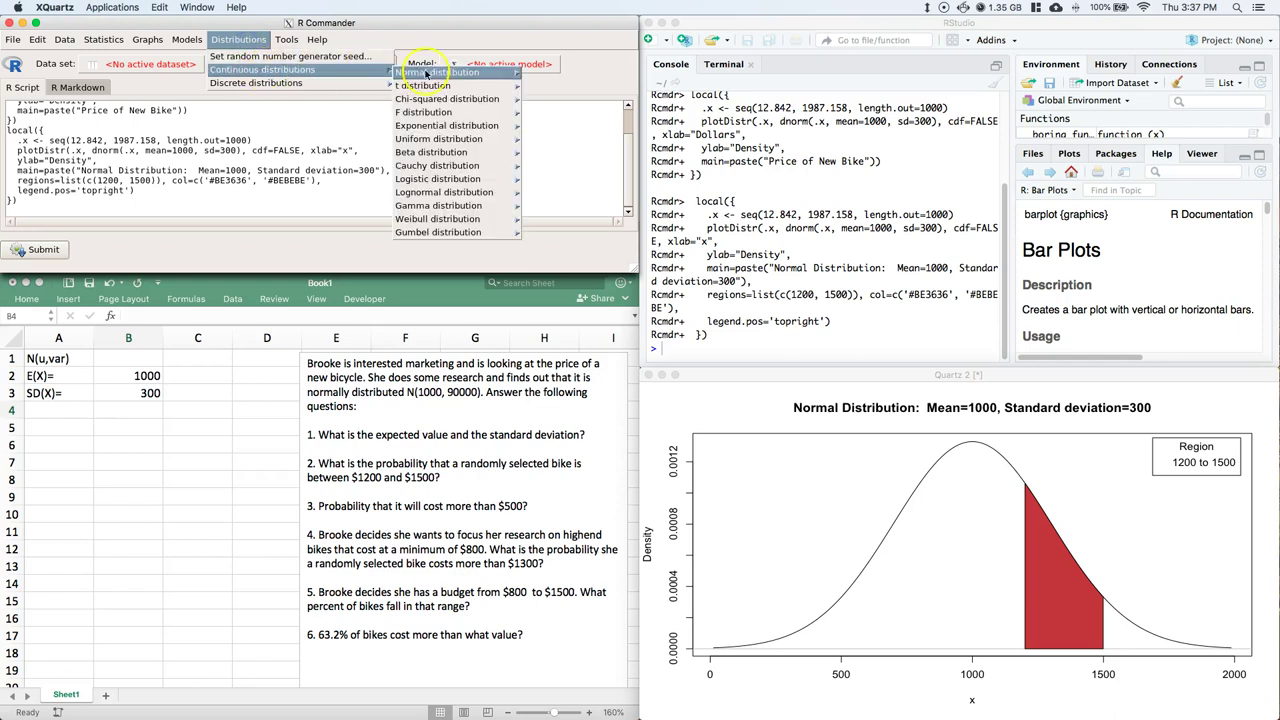
mouse_move(448, 86)
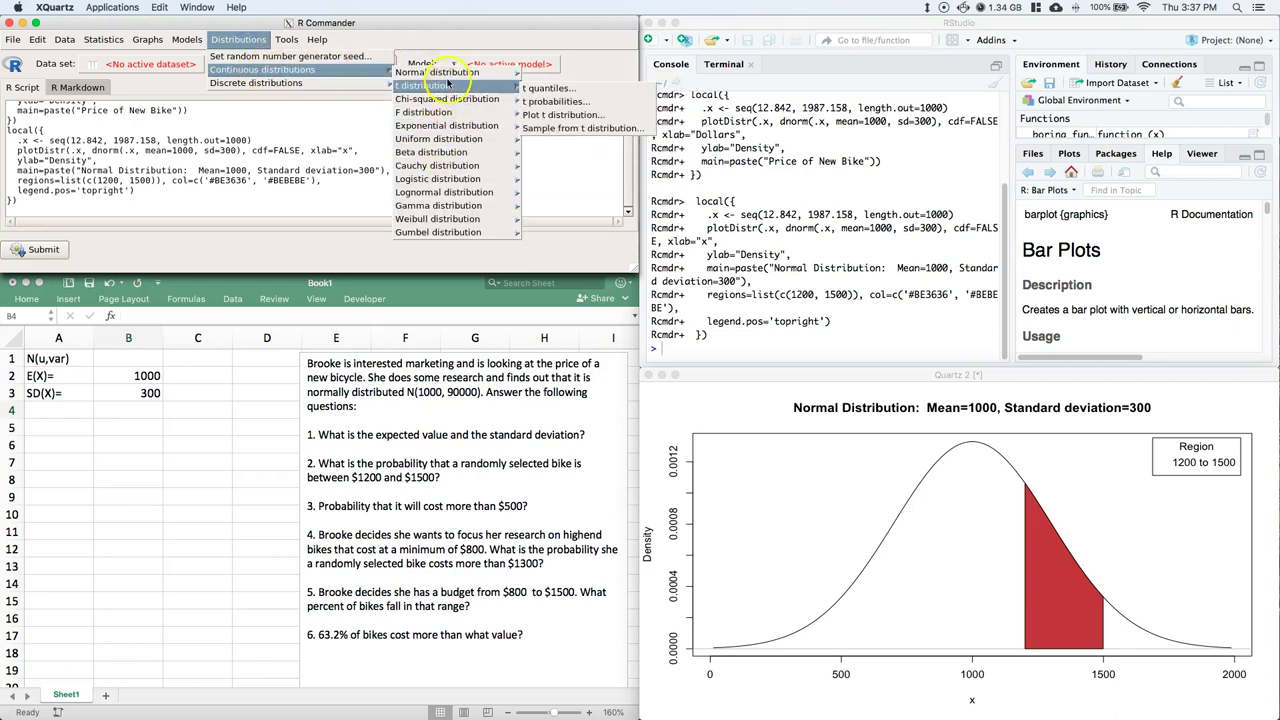
left_click(596, 89)
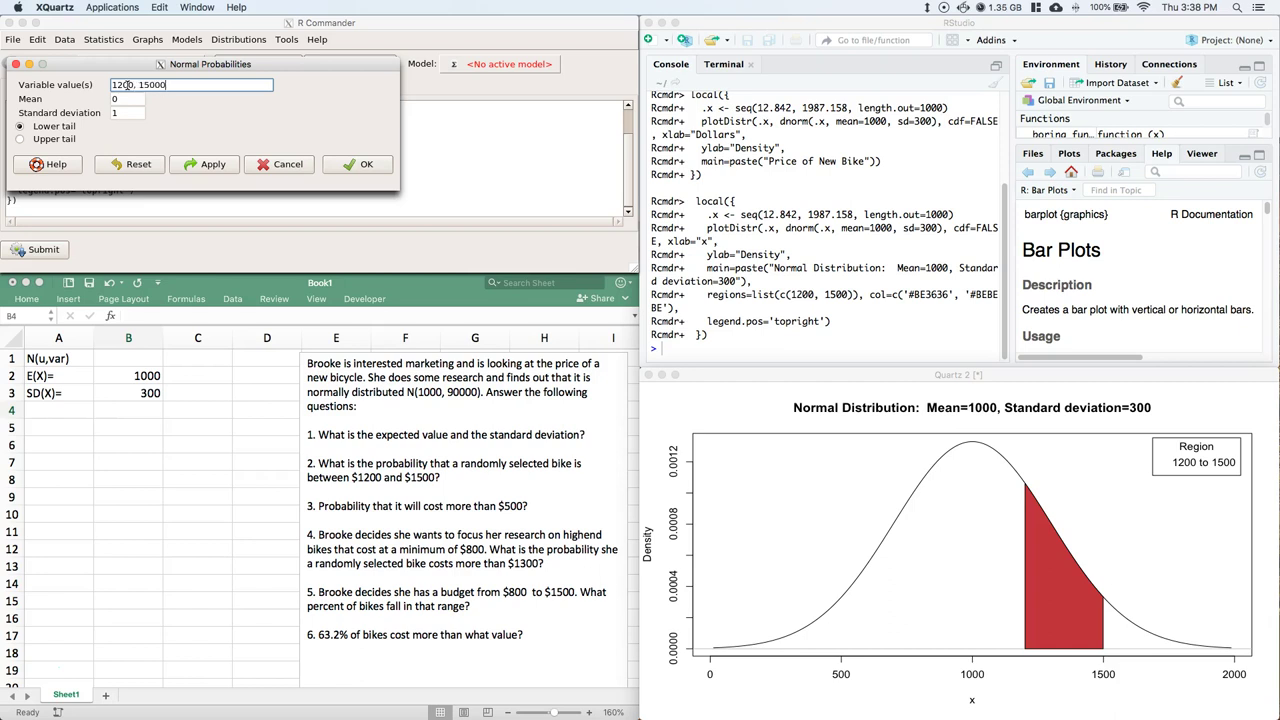
double_click(132, 100)
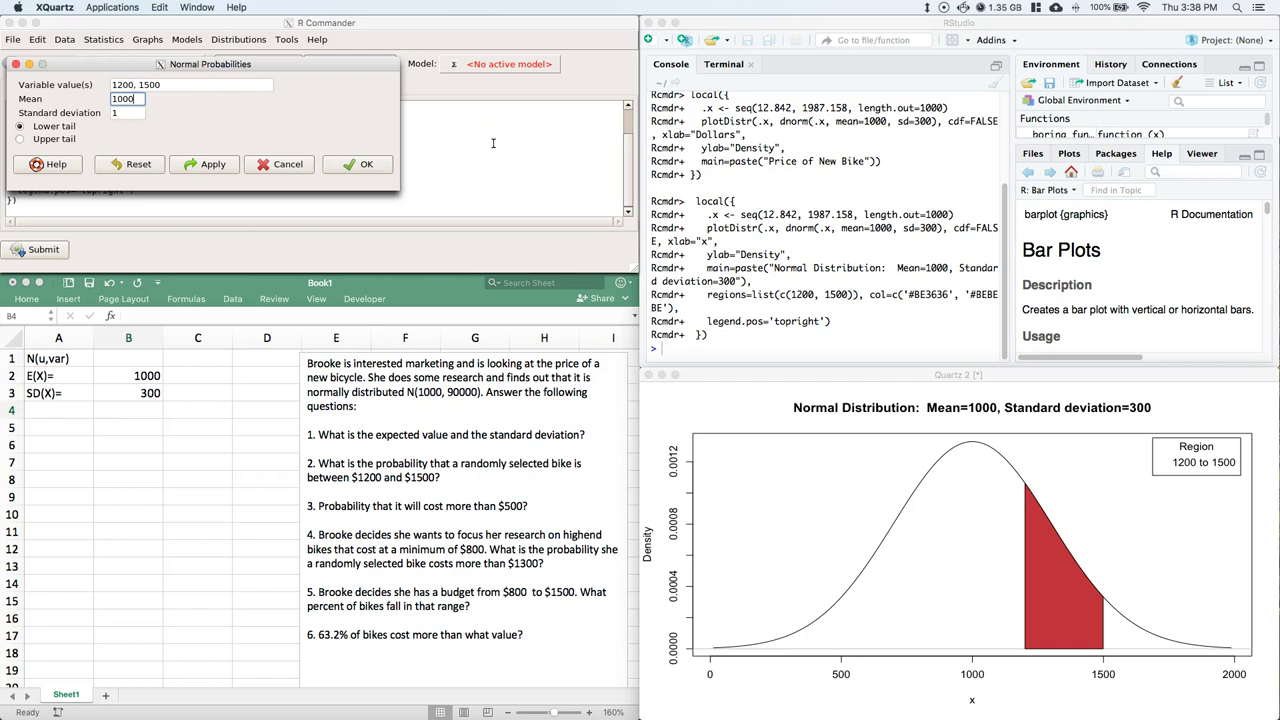
left_click(135, 113)
left_click_drag(135, 113, 100, 125)
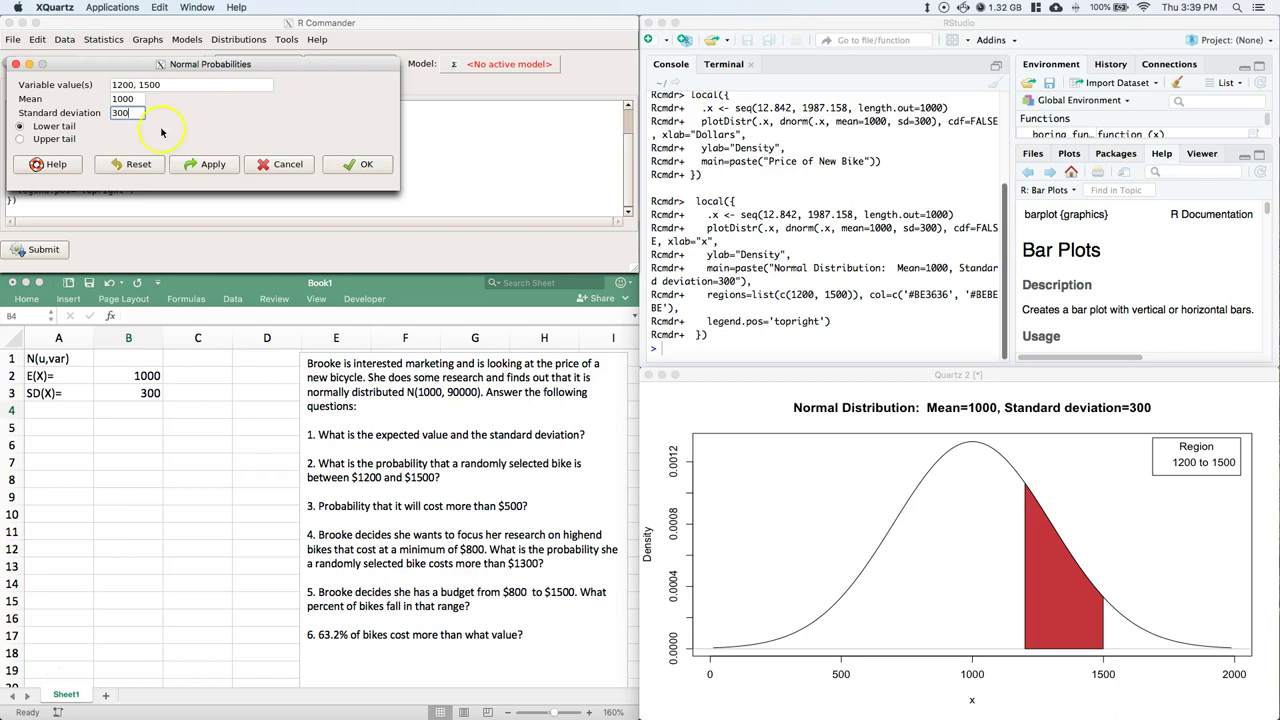
left_click(366, 166)
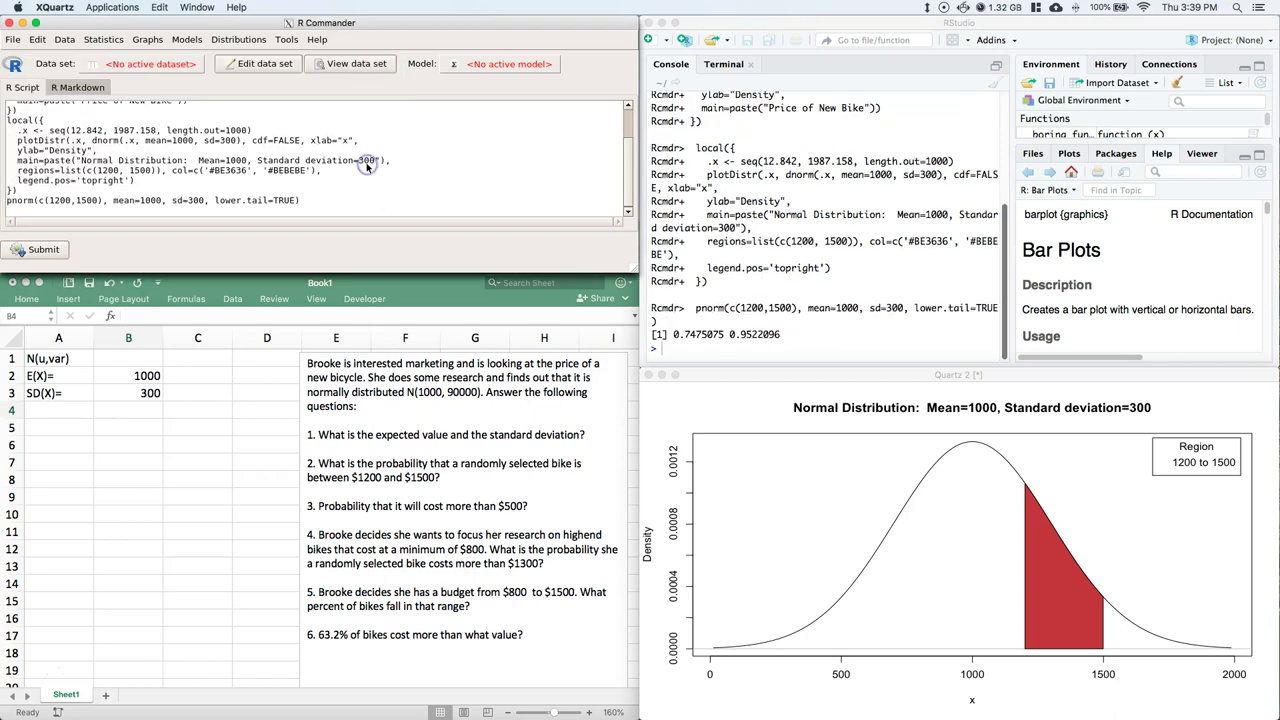
- In the RStudio console, subtract the two computed probabilities by running 0.9522096-0.7475075
left_click(814, 336)
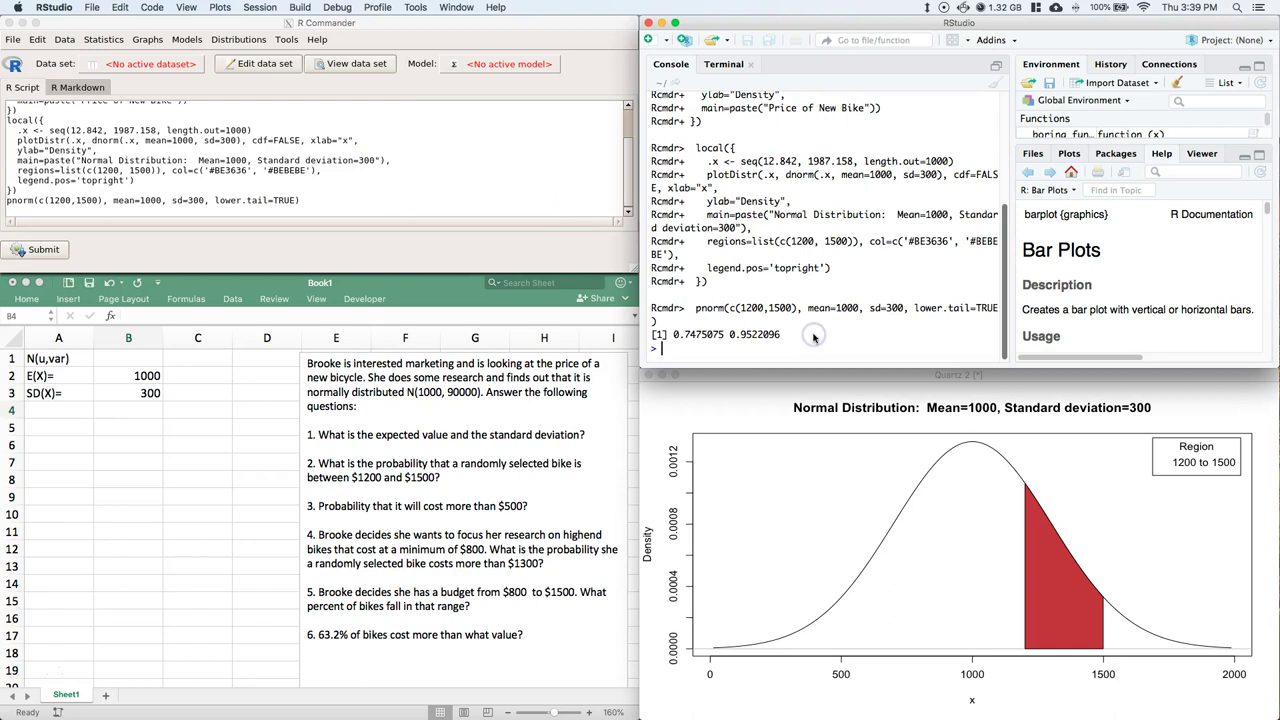
left_click_drag(814, 336, 727, 335)
key("super+c")
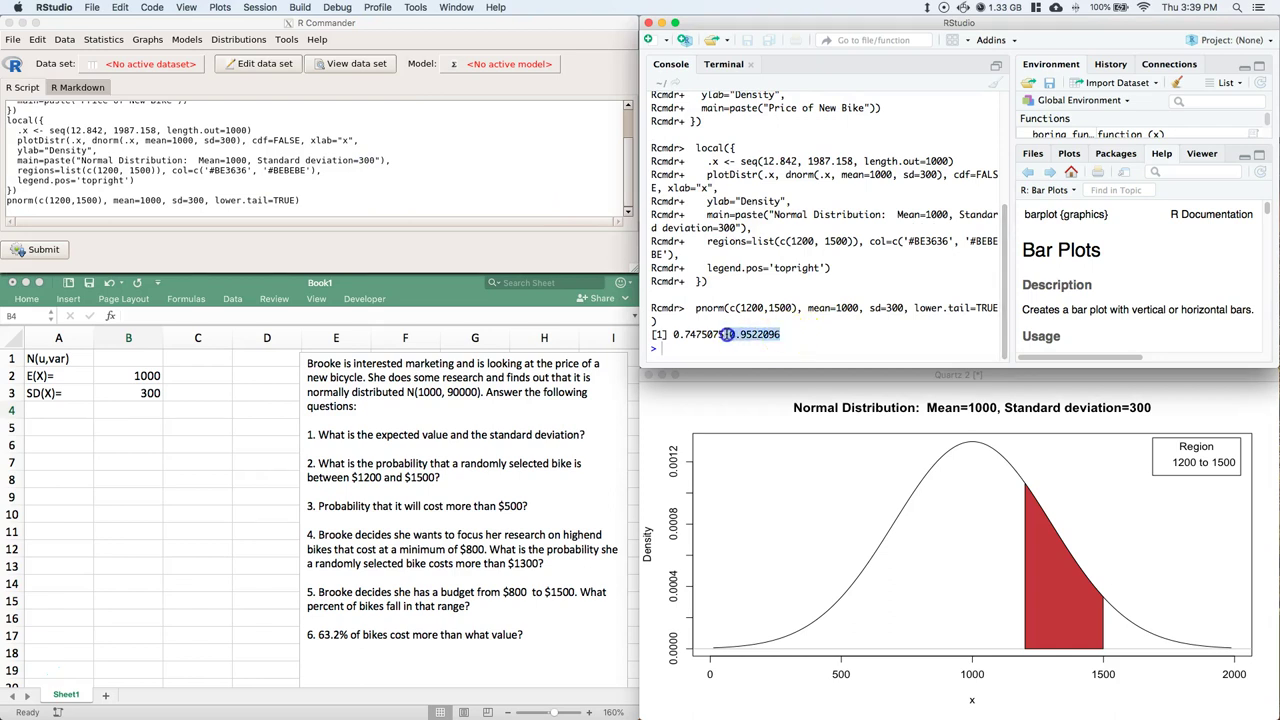
left_click(673, 350)
key("super+v")
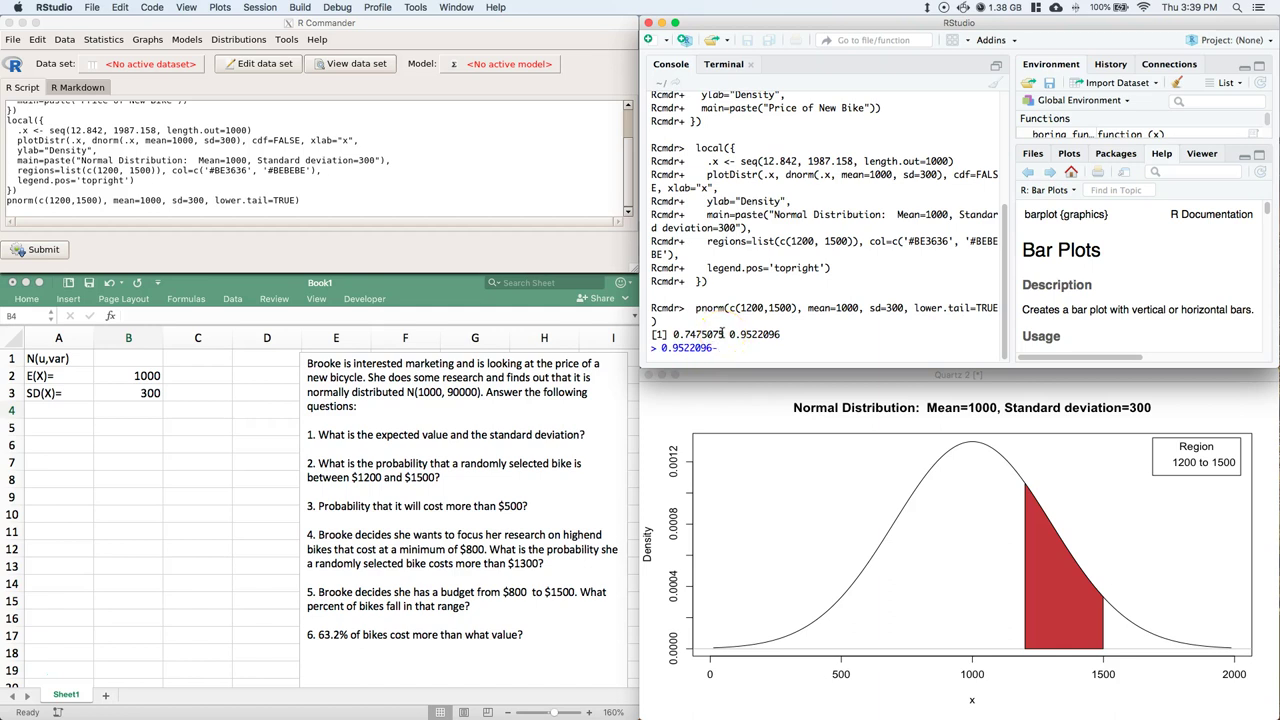
left_click_drag(724, 334, 674, 336)
key("super+c")
left_click(851, 352)
type("-")
key("super+v")
key("Return")
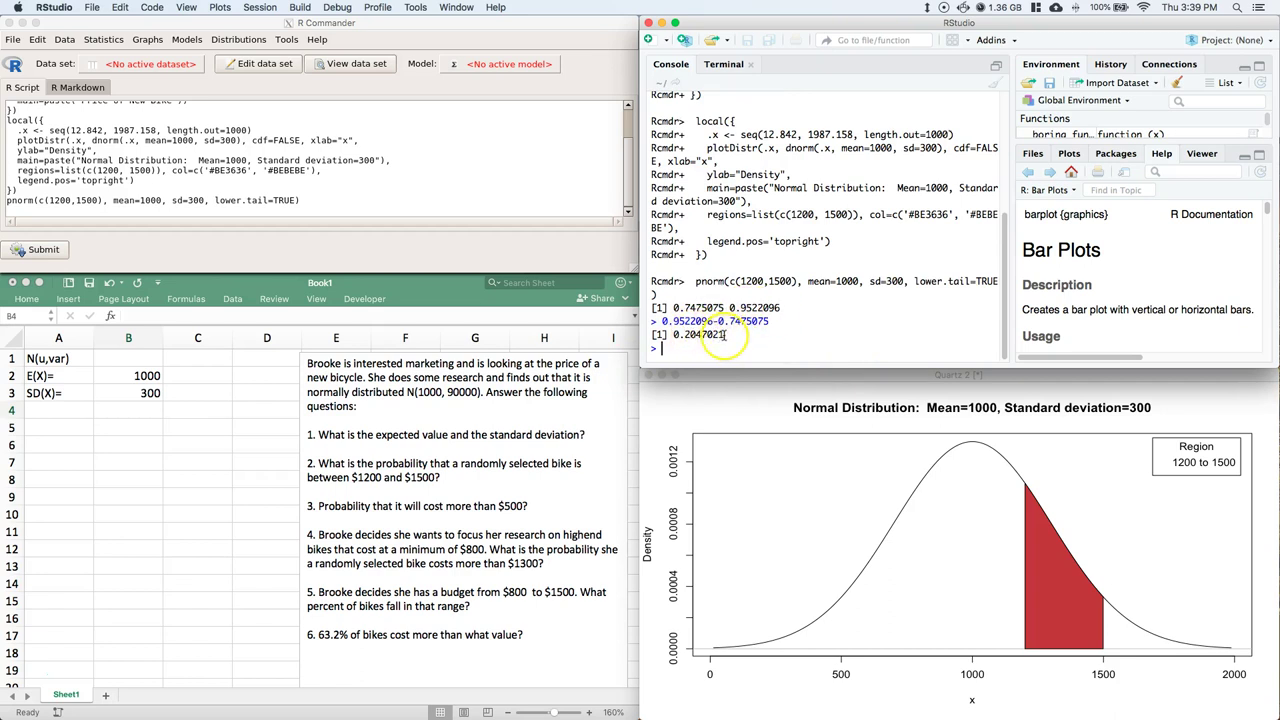
- Switch to Excel and enter the label P(1200<X<1500) in cell A5
left_click(58, 426)
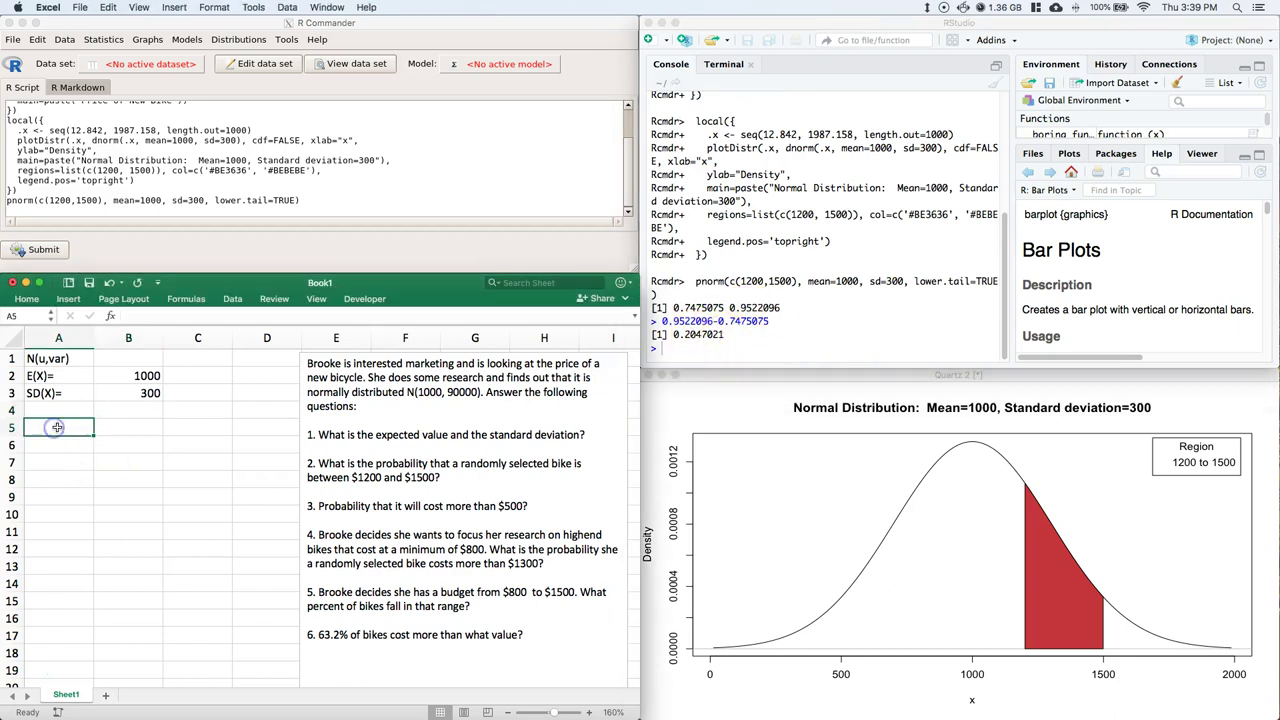
type("P(1200<X<")
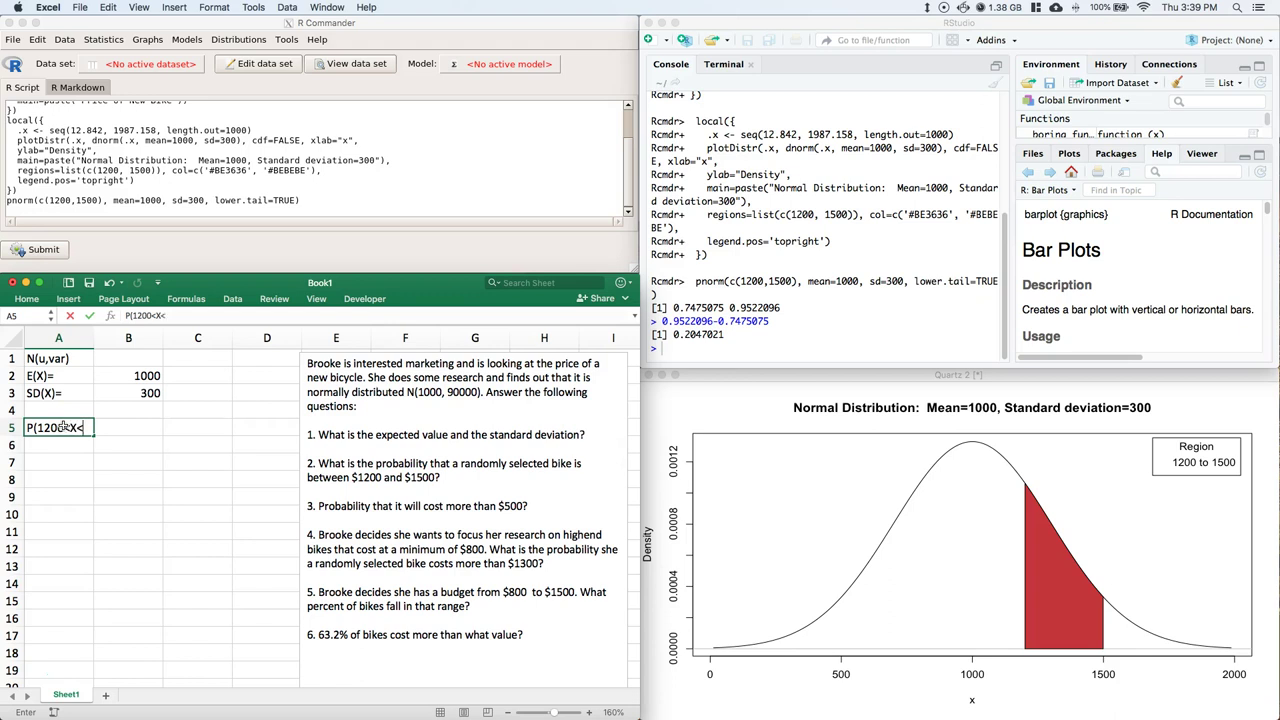
type("500")
key("Return")
key("Right")
key("super+v")
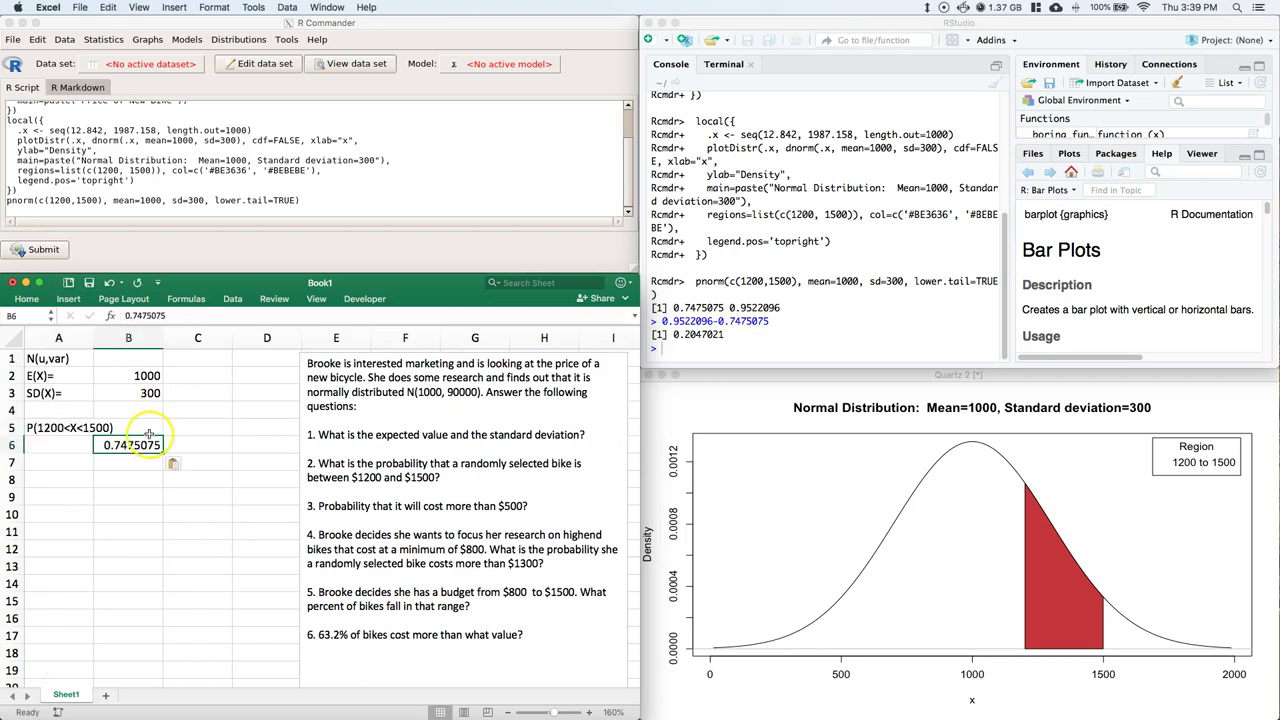
key("super+z")
- Copy the difference 0.2047021 from the RStudio console into cell B6 of the Excel sheet
left_click(728, 334)
left_click_drag(726, 335, 676, 335)
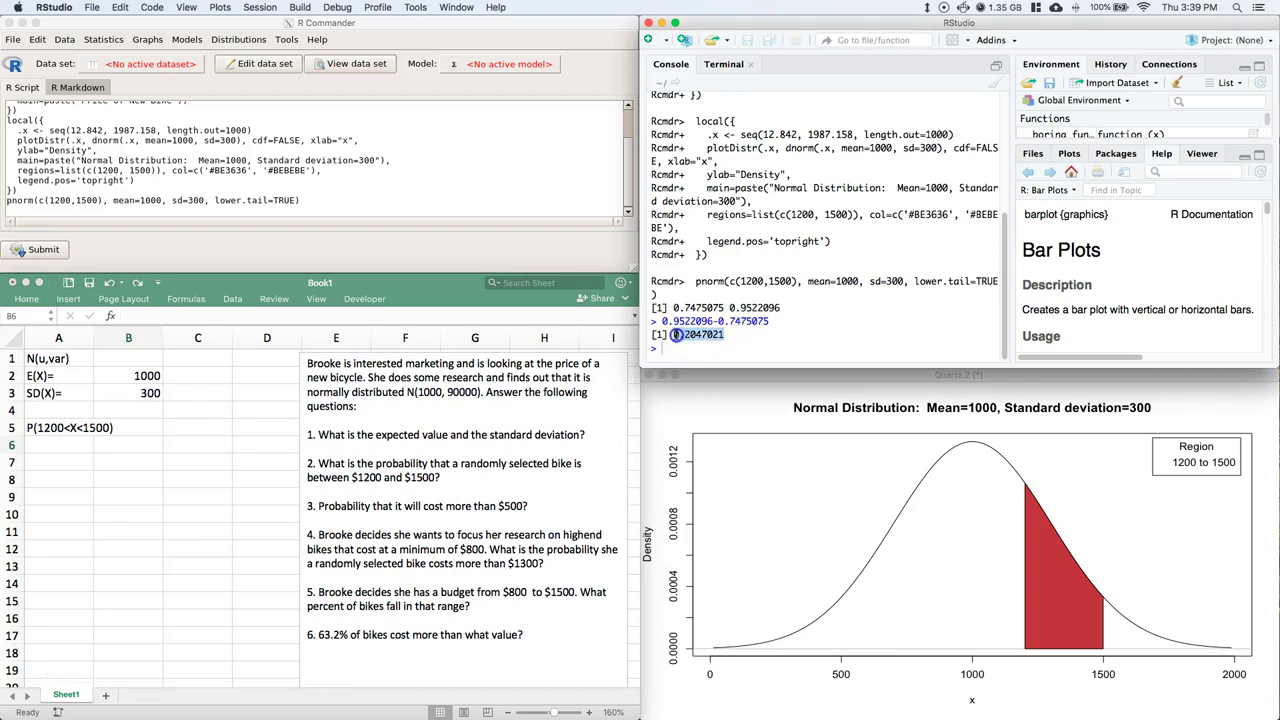
left_click(105, 447)
type("0.2047021")
left_click(92, 460)
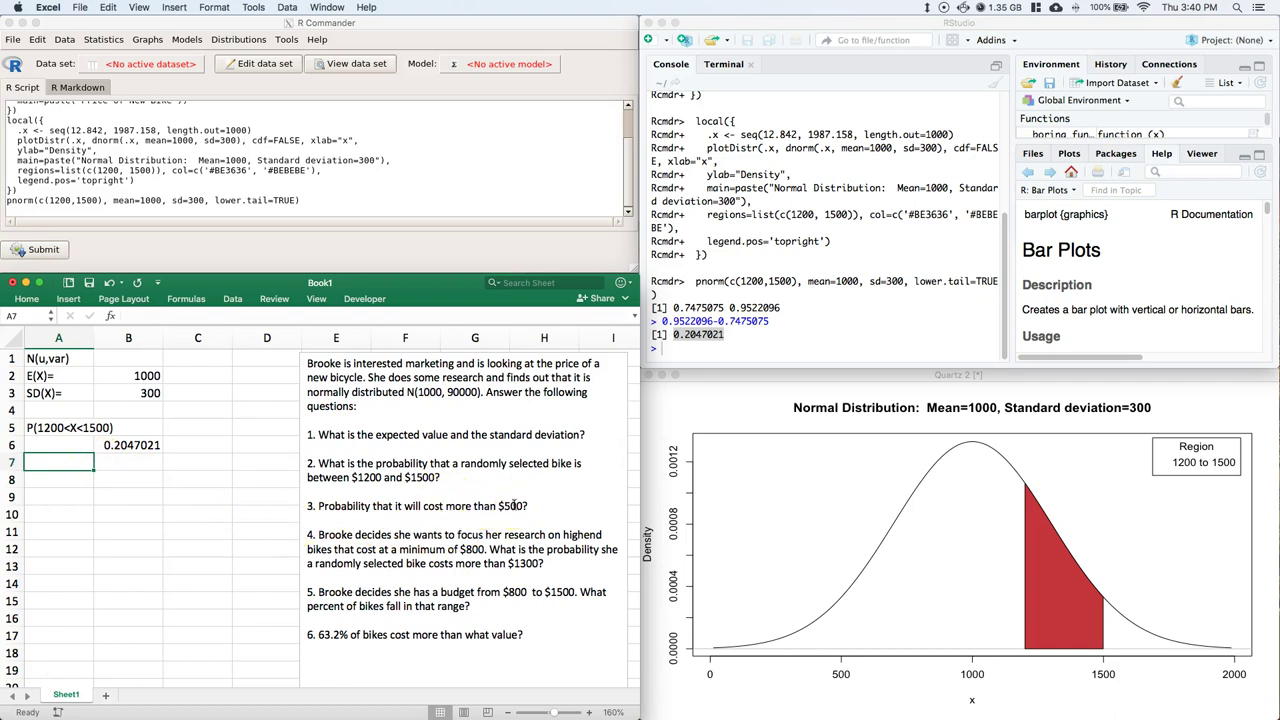
- In R Commander, plot the normal density again with the shaded region running from 500 to 2000
left_click(748, 406)
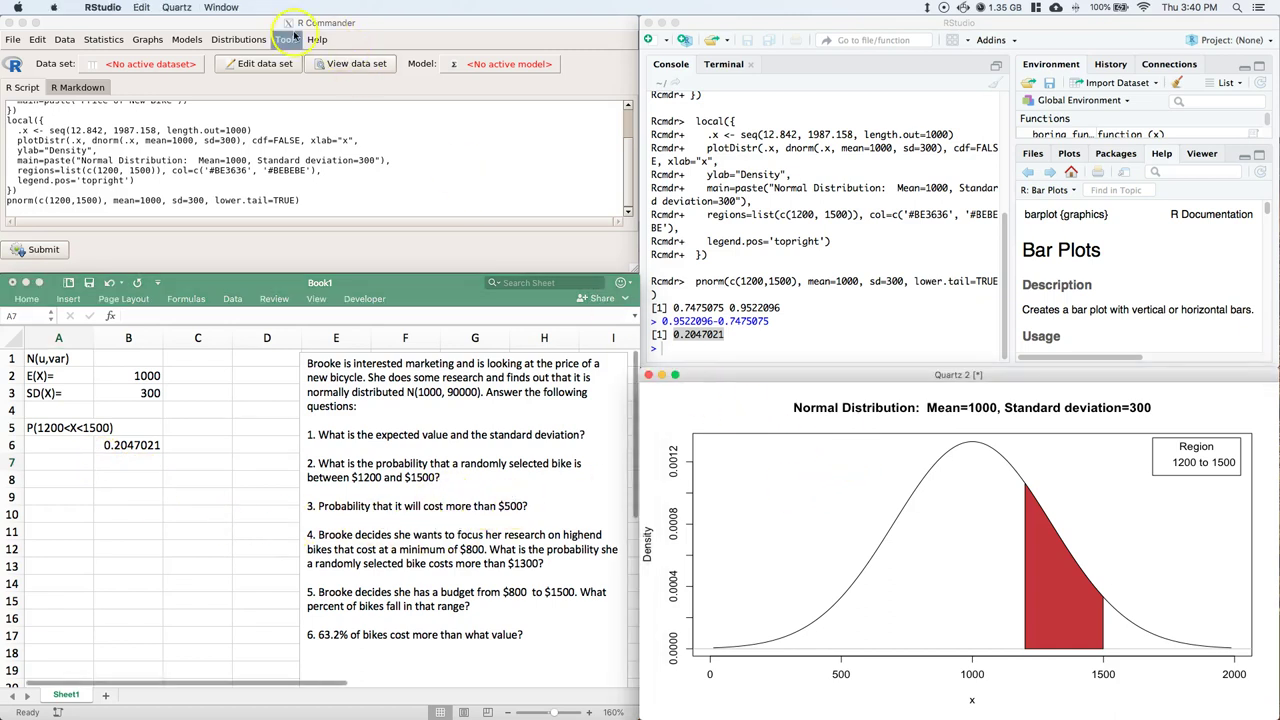
left_click(238, 40)
left_click(238, 40)
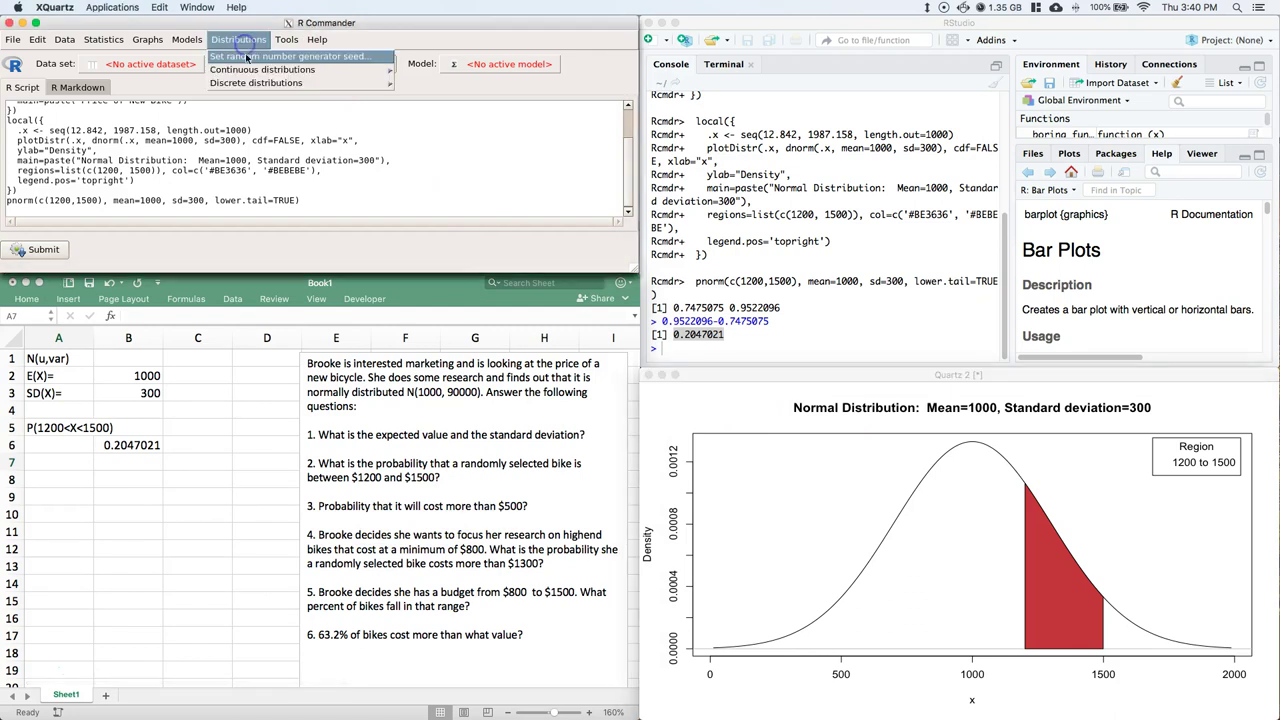
left_click(598, 108)
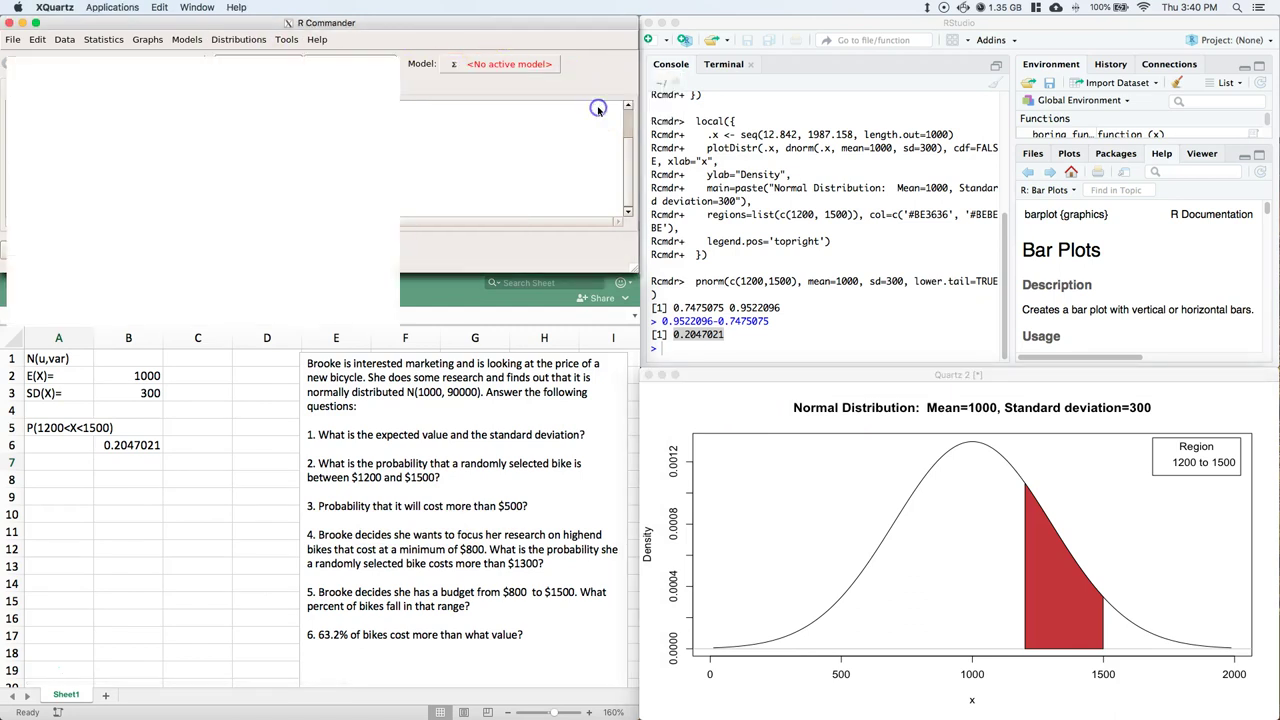
left_click_drag(110, 204, 75, 204)
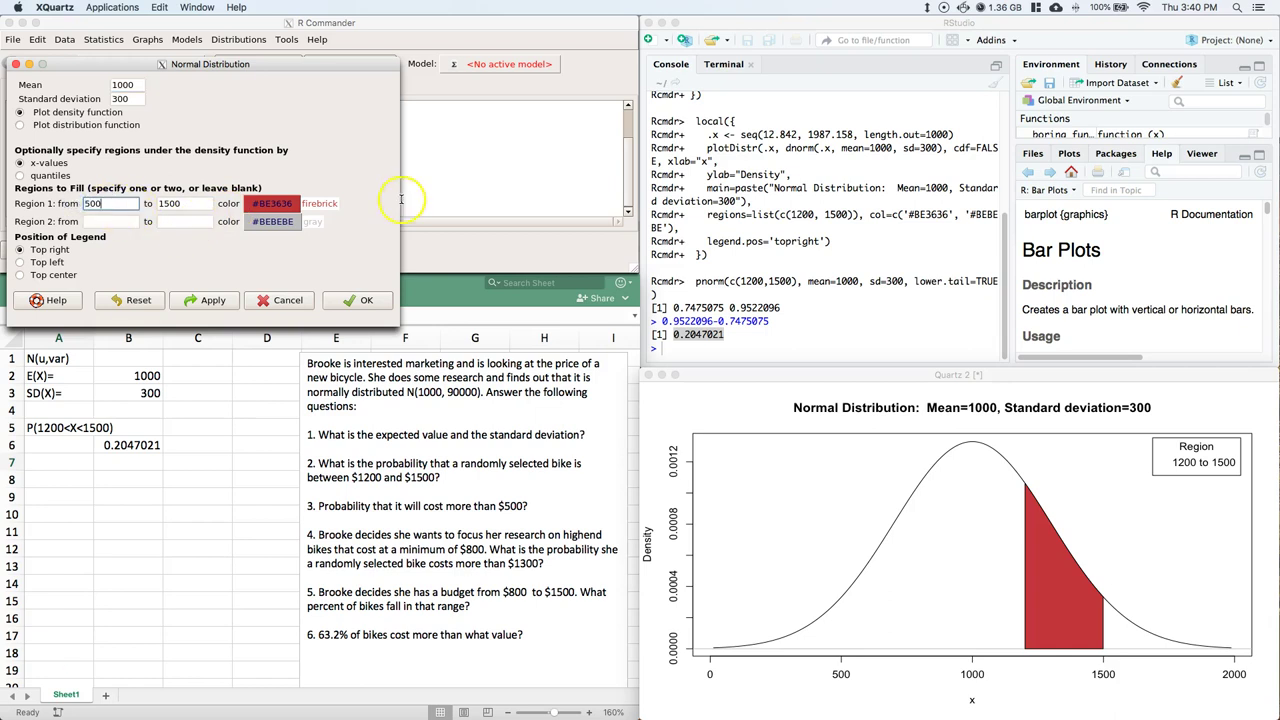
key("Tab")
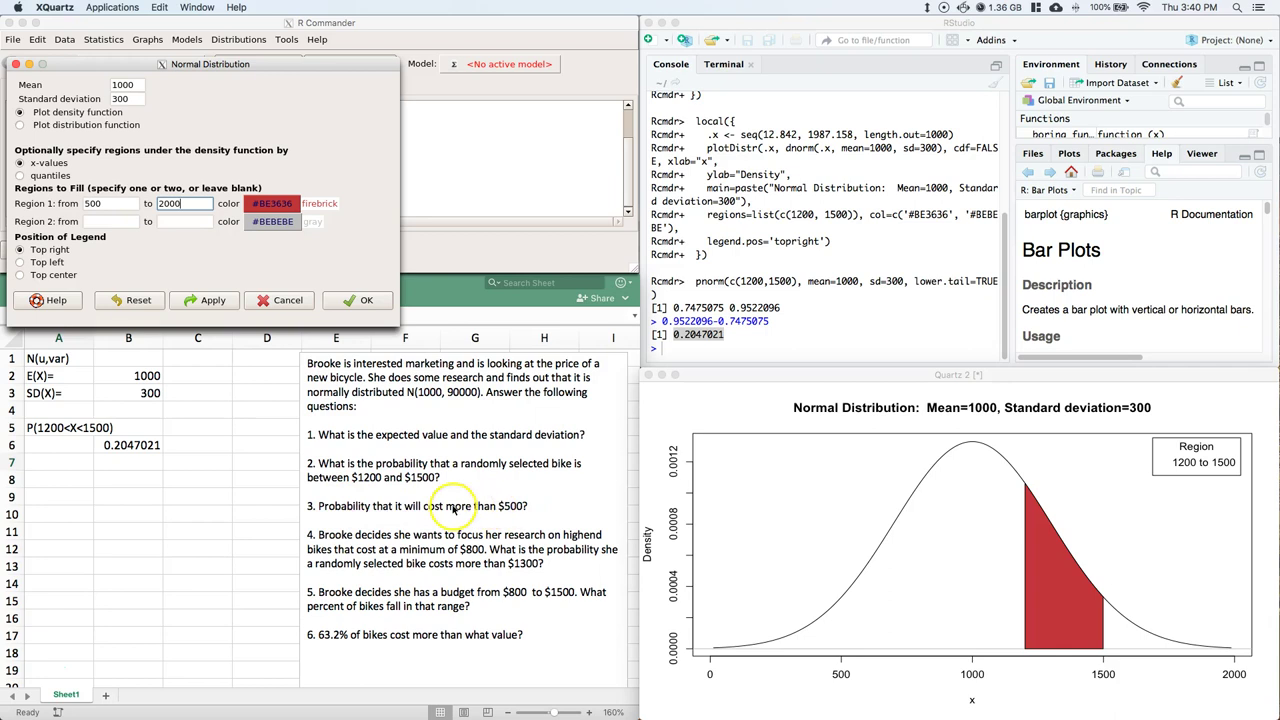
left_click(357, 301)
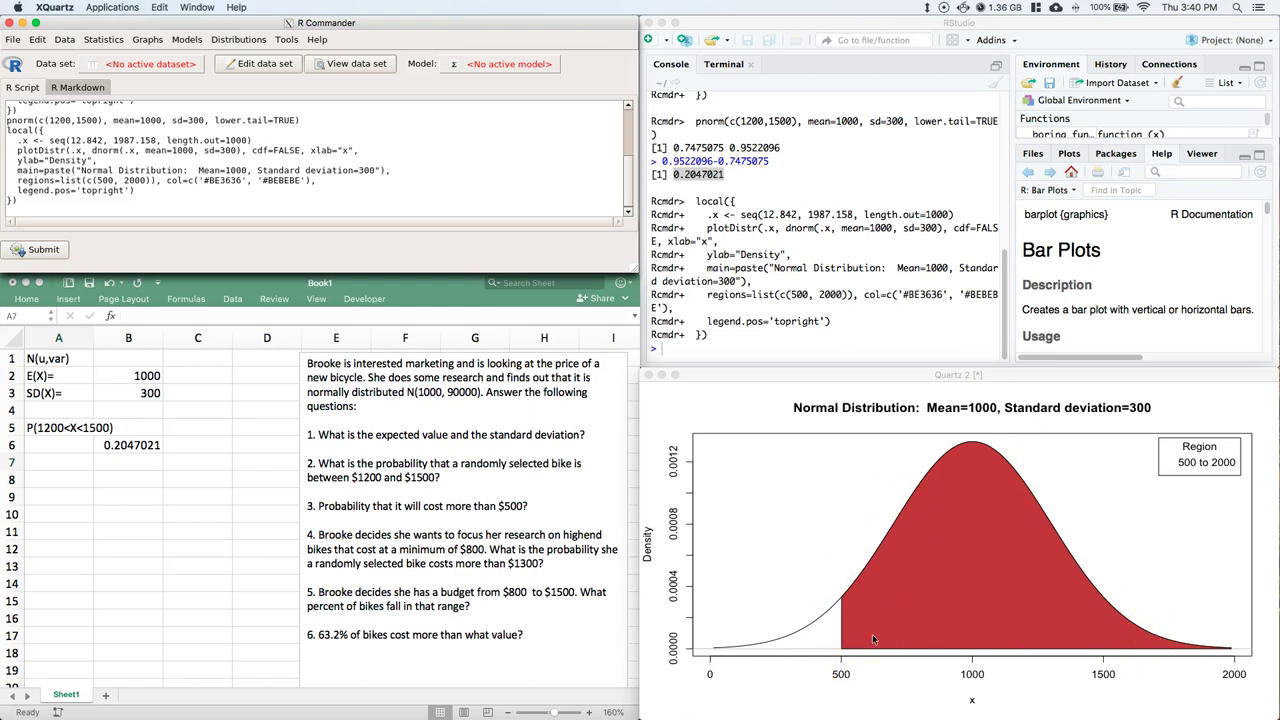
- Compute the lower-tail normal probability for the value 500 and select its result in the RStudio console
left_click(486, 129)
left_click(467, 170)
left_click(238, 39)
mouse_move(262, 69)
mouse_move(437, 75)
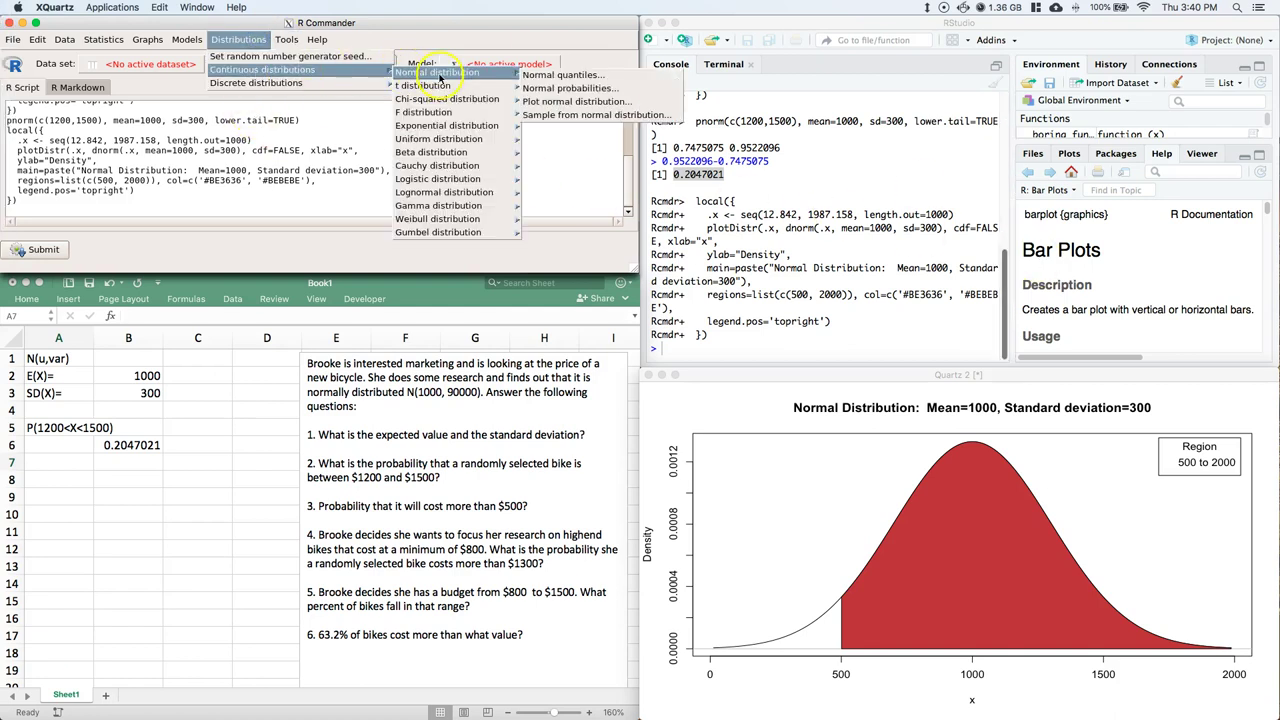
left_click(586, 90)
left_click_drag(160, 84, 99, 84)
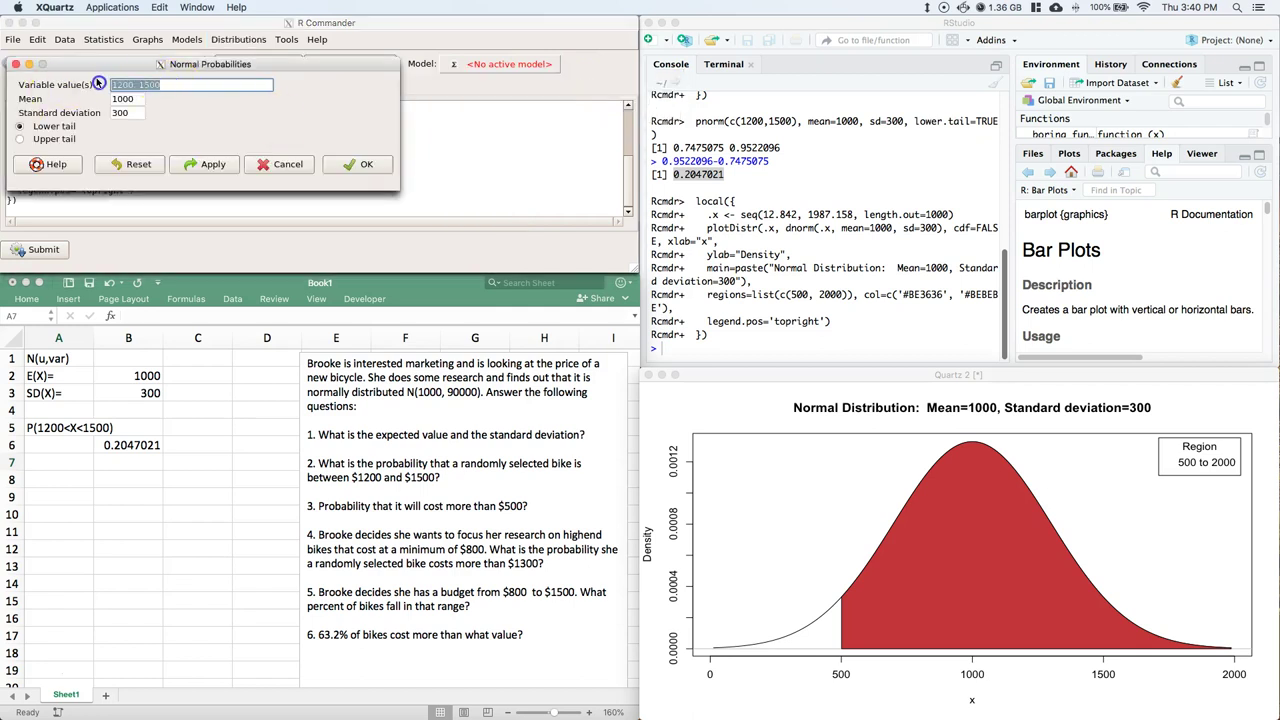
type("500")
left_click(362, 165)
left_click(703, 336)
left_click_drag(728, 336, 672, 336)
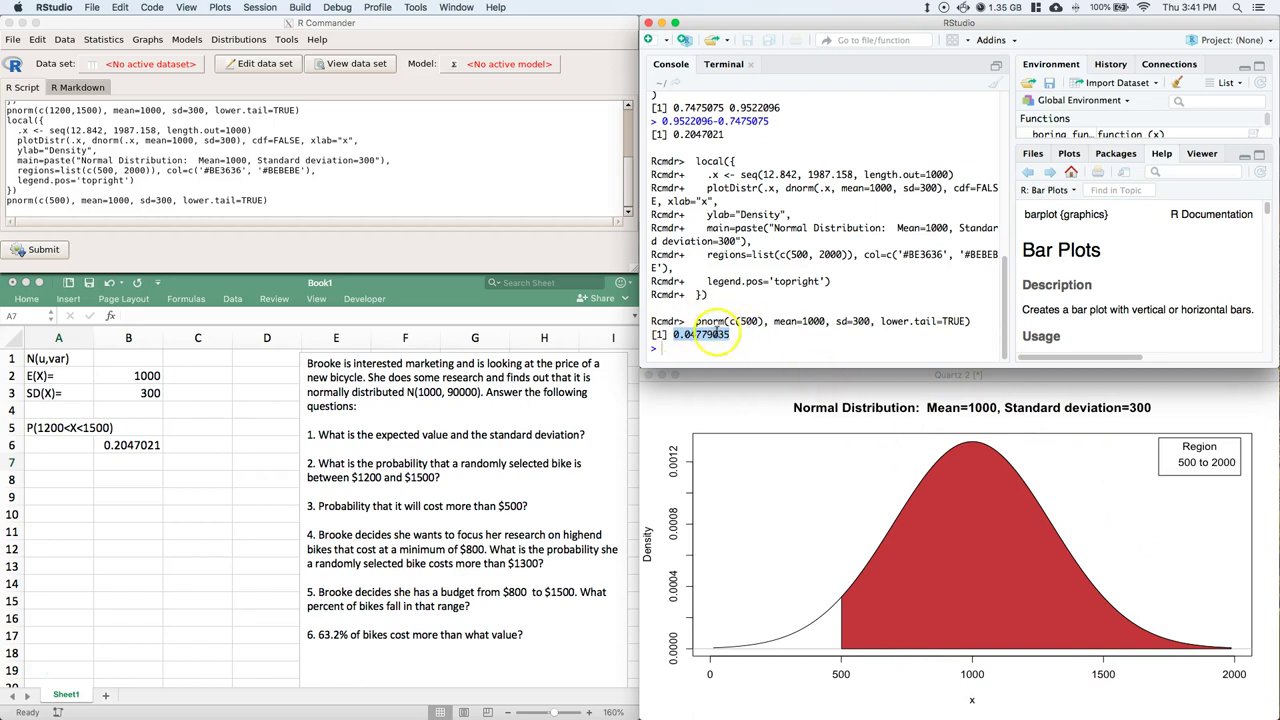
- Compute the normal probability for 500 again in R Commander, using the upper tail
left_click(257, 42)
left_click(250, 40)
mouse_move(255, 72)
mouse_move(443, 72)
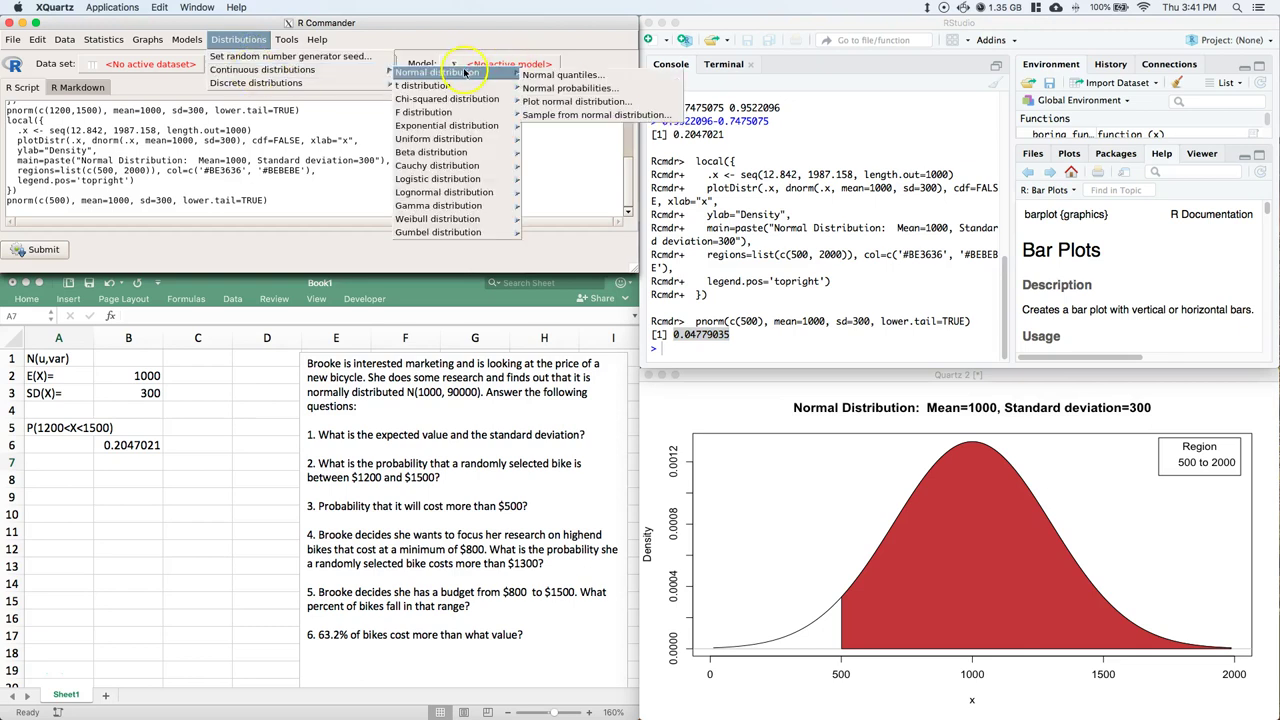
left_click(597, 85)
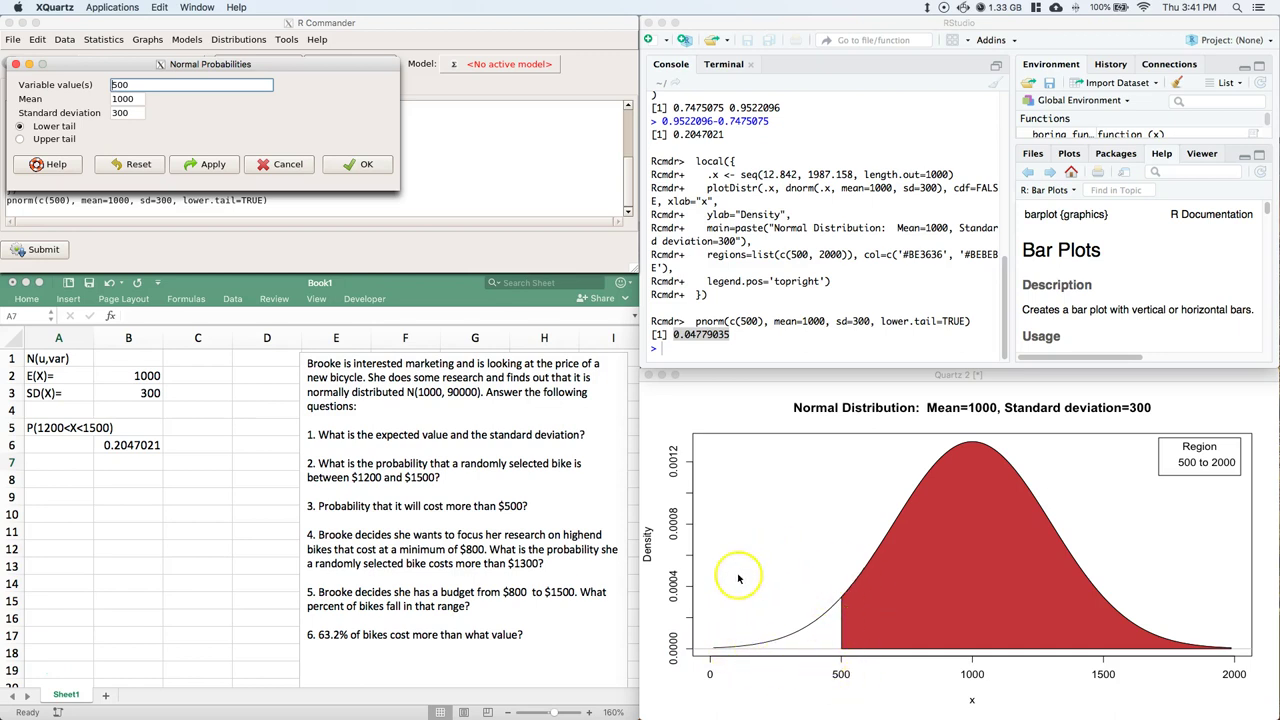
left_click(20, 139)
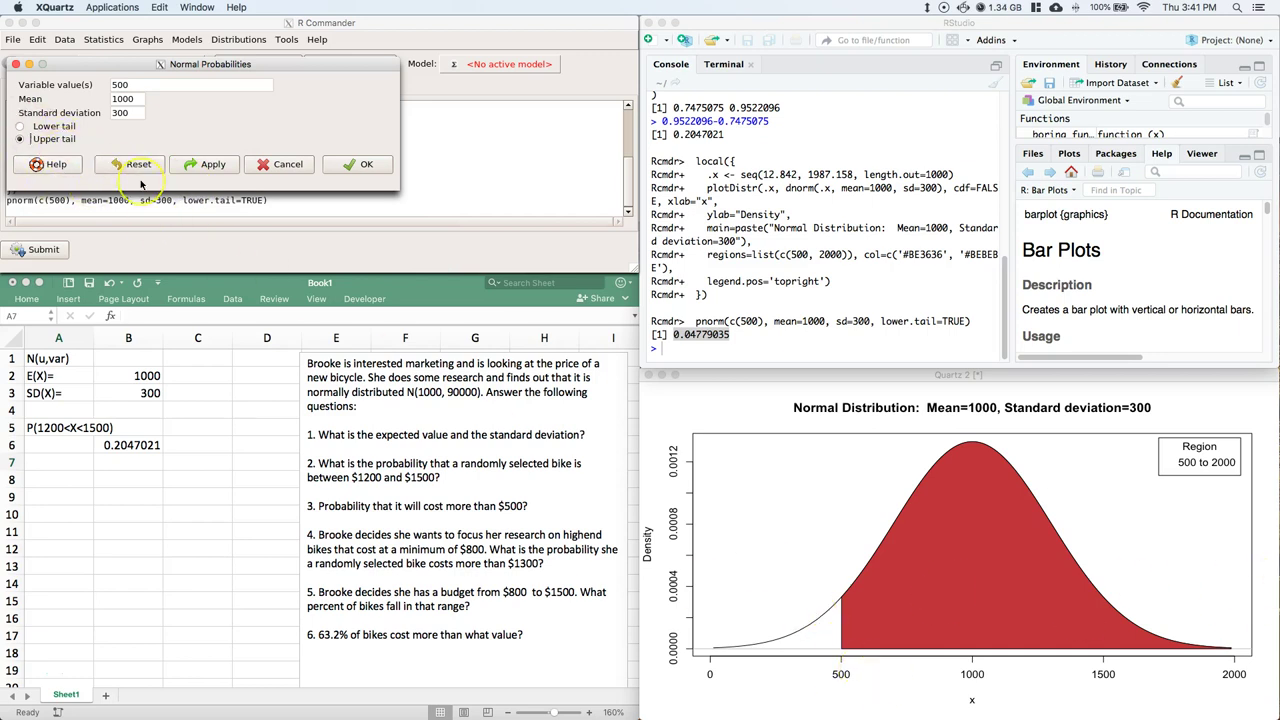
left_click(365, 166)
left_click(736, 336)
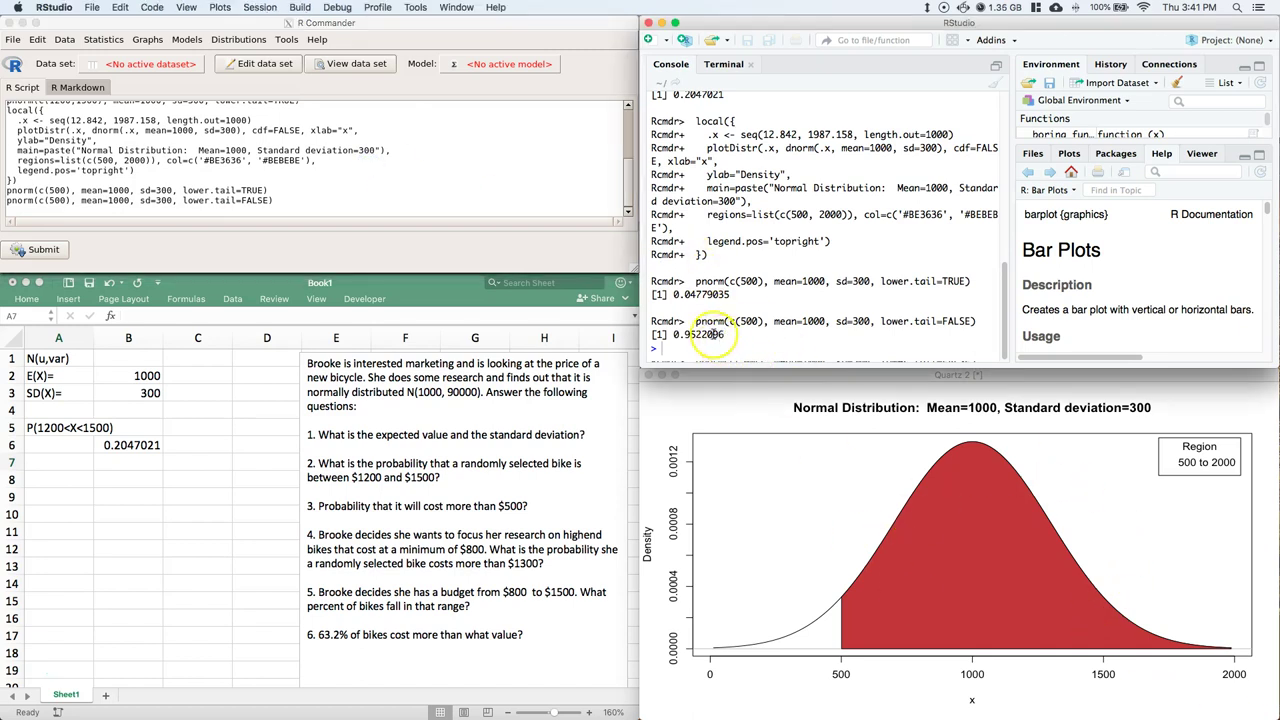
- Switch to Excel and enter the label P(X>500)= in cell A8
left_click(62, 479)
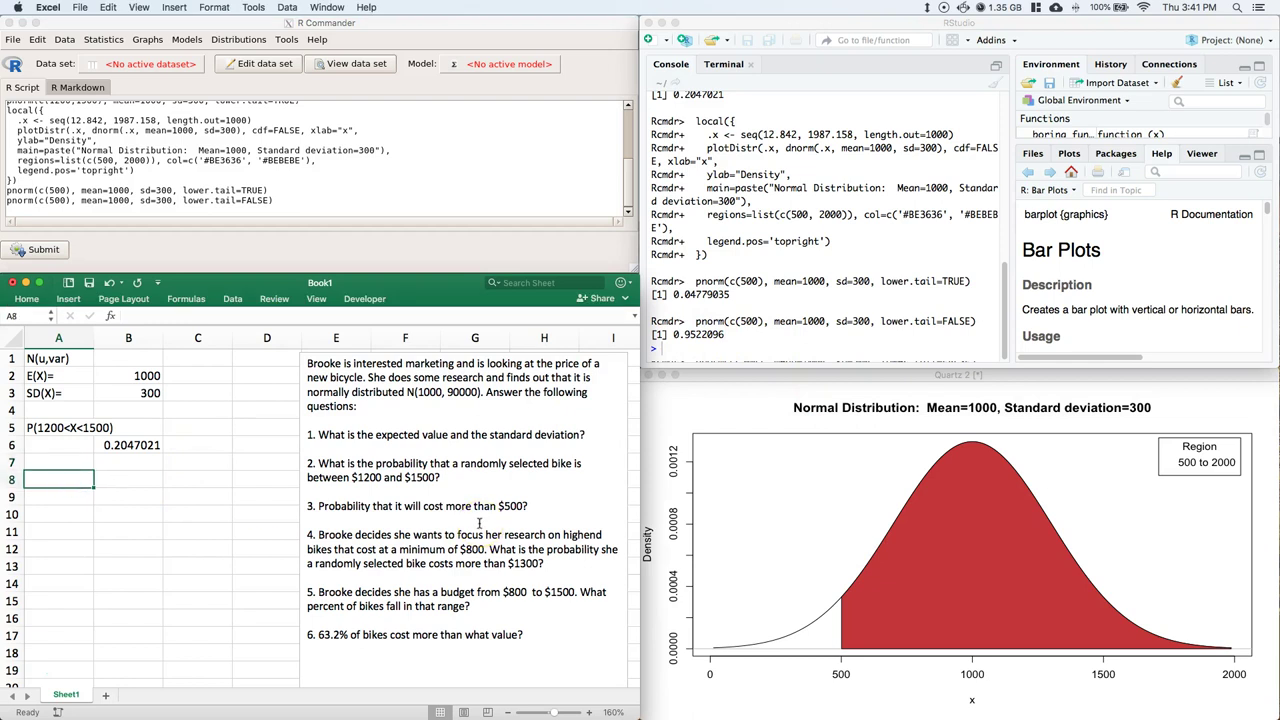
type("P(X>500")
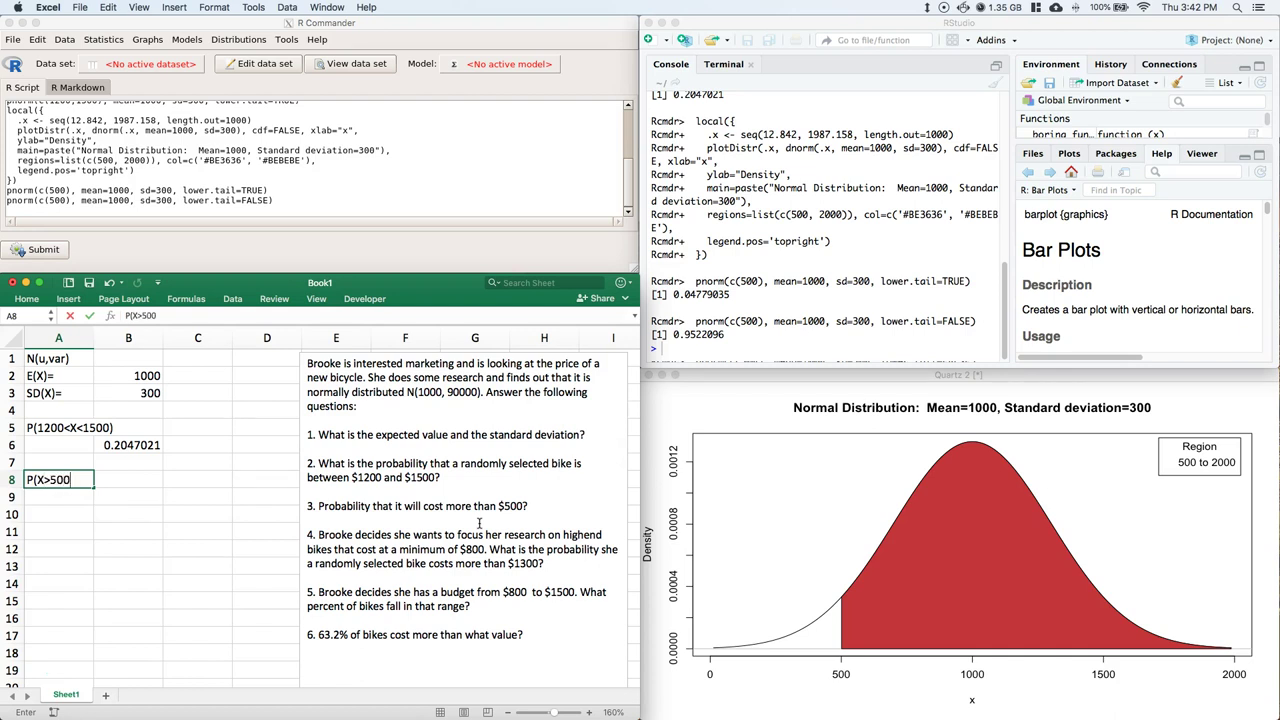
type("=")
key("Tab")
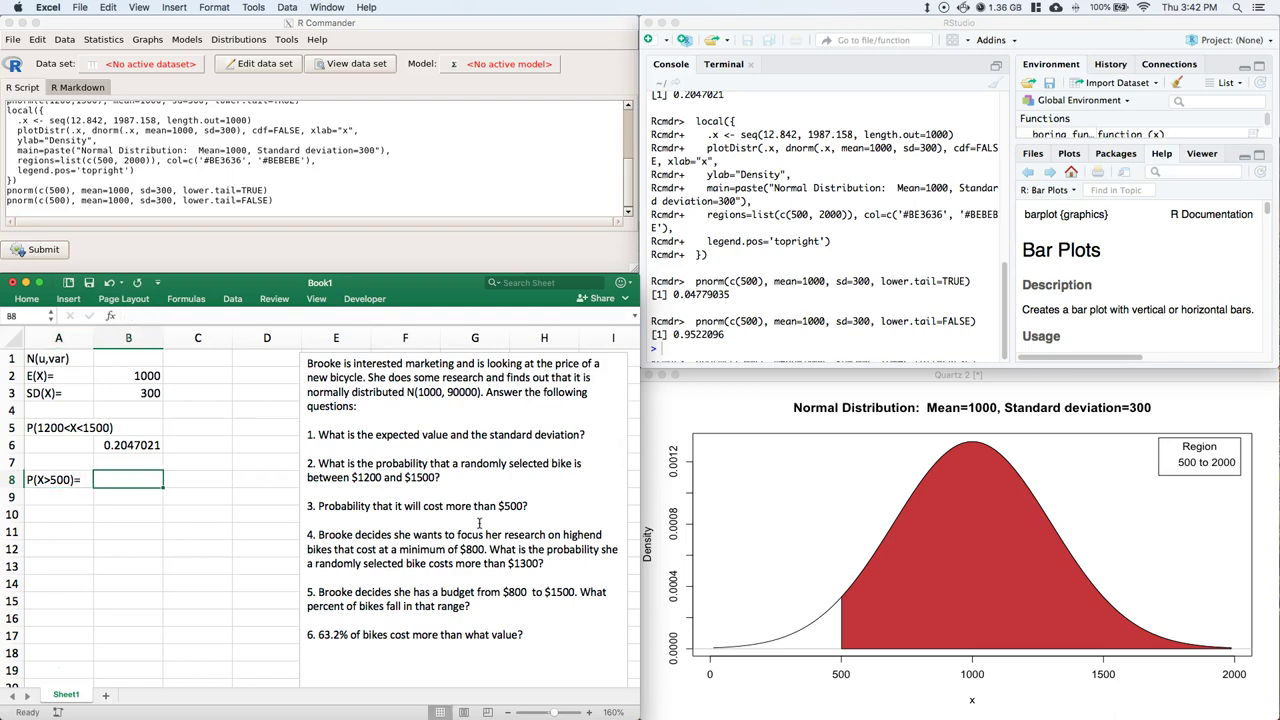
- Copy the upper-tail result 0.9522096 from the RStudio console into cell B8 of the Excel sheet
left_click(675, 355)
left_click_drag(730, 334, 675, 333)
key("super+c")
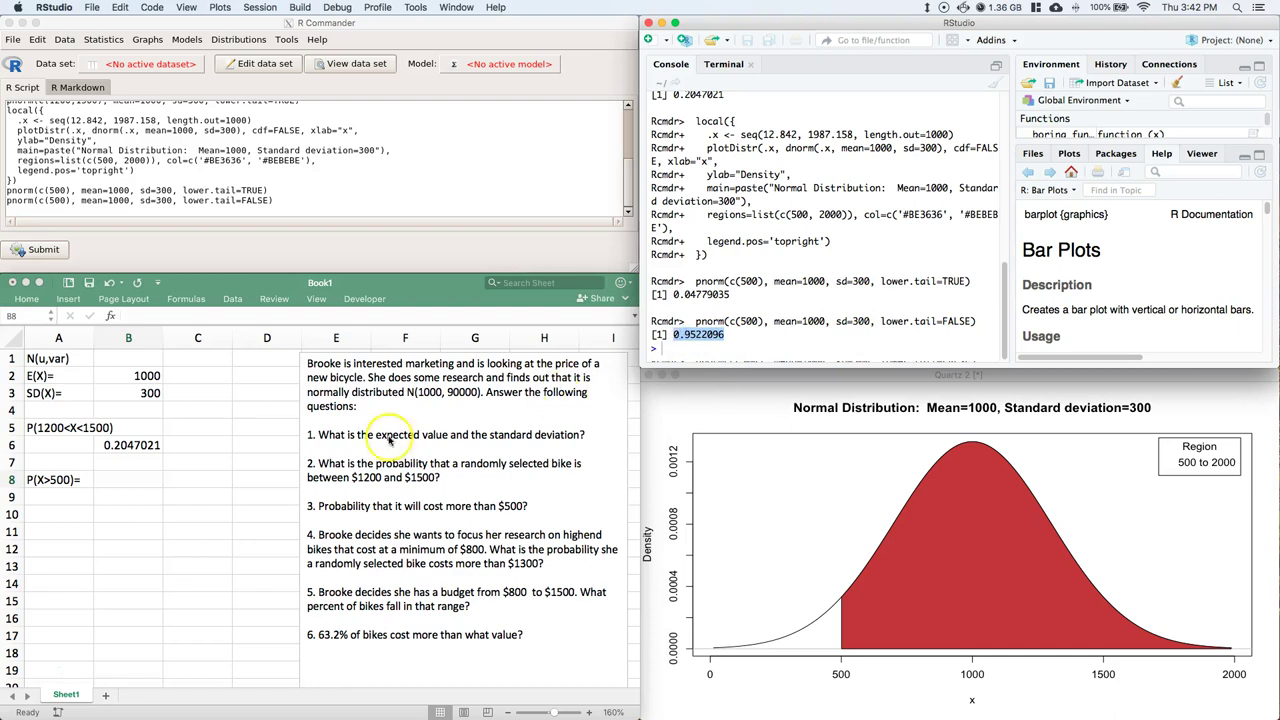
left_click(128, 479)
key("super+v")
left_click(174, 562)
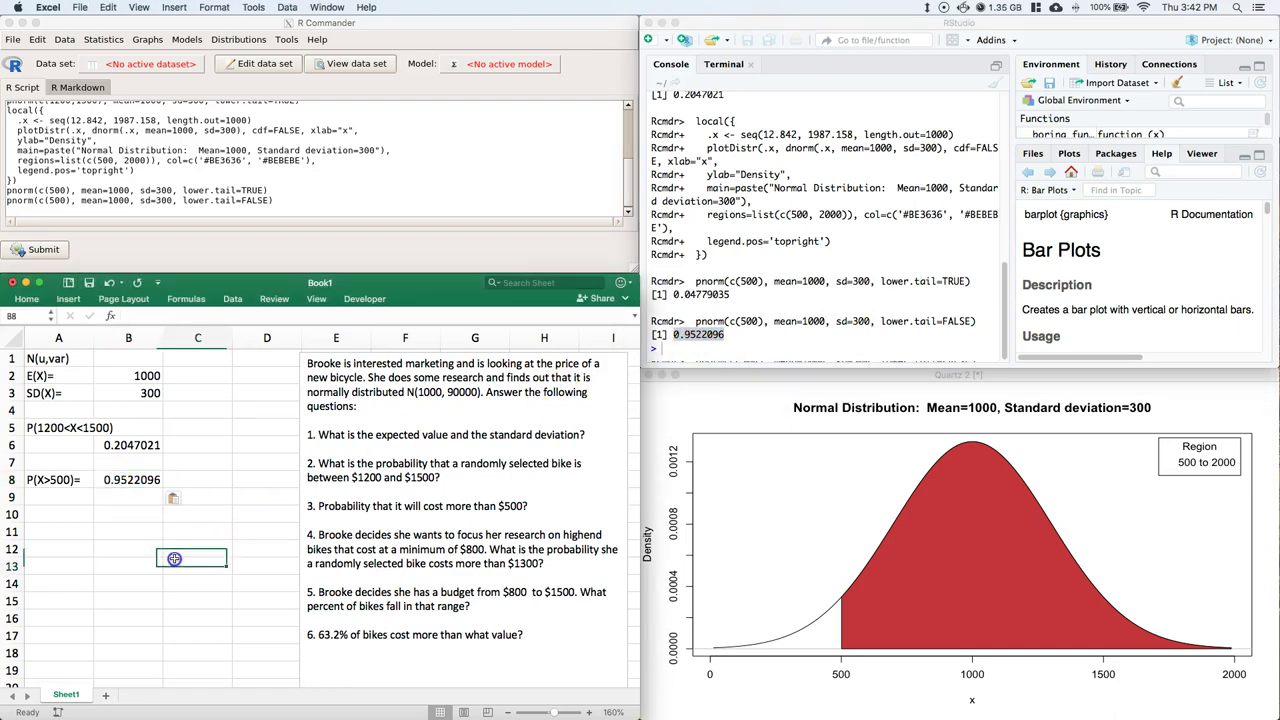